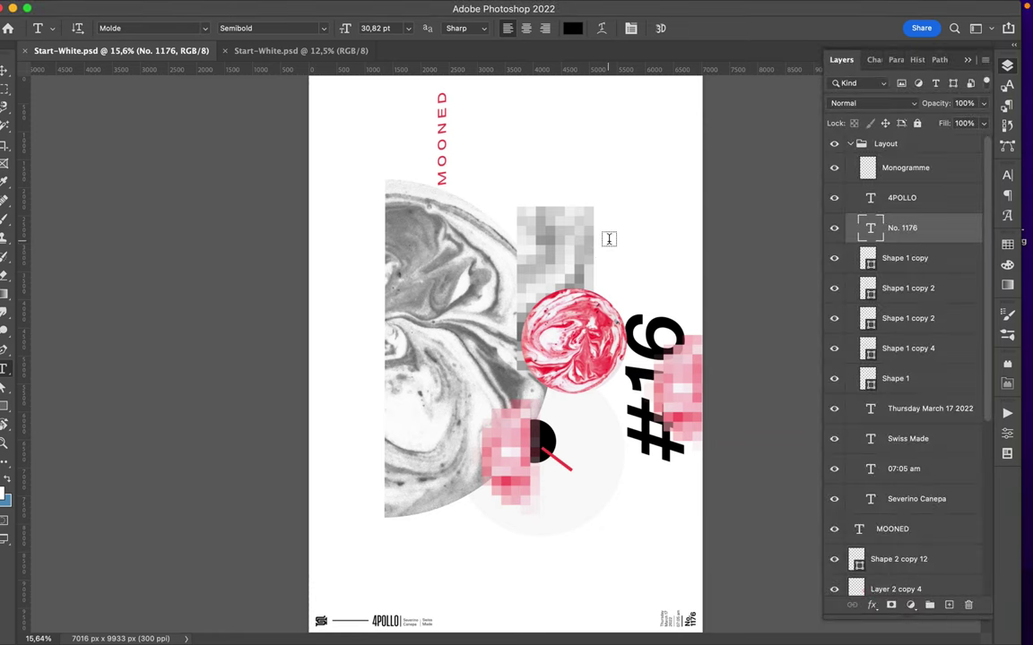
- Move the red marbled circle higher and rotate the #16 number to read horizontally
{"action": "key", "text": "v"}
{"action": "mouse_move", "coordinate": [595, 326]}
{"action": "left_mouse_down"}
{"action": "mouse_move", "coordinate": [596, 180]}
{"action": "mouse_move", "coordinate": [608, 172]}
{"action": "left_mouse_up"}
{"action": "left_click", "coordinate": [654, 385]}
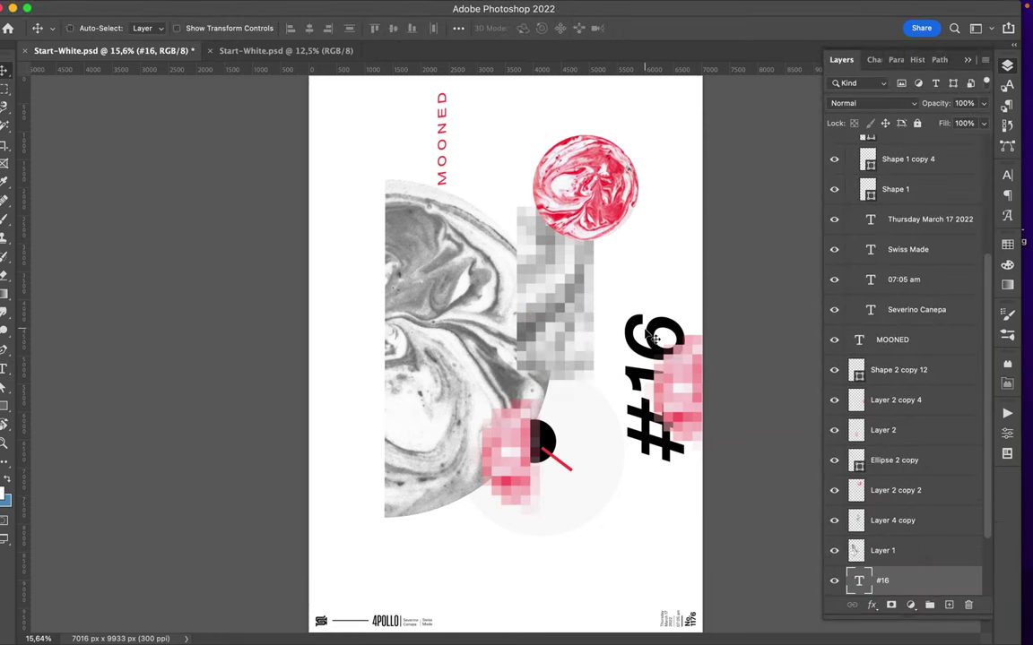
{"action": "key", "text": "ctrl+t"}
{"action": "mouse_move", "coordinate": [611, 293]}
{"action": "left_mouse_down"}
{"action": "mouse_move", "coordinate": [760, 373]}
{"action": "mouse_move", "coordinate": [753, 349]}
{"action": "left_mouse_up"}
{"action": "key", "text": "Return"}
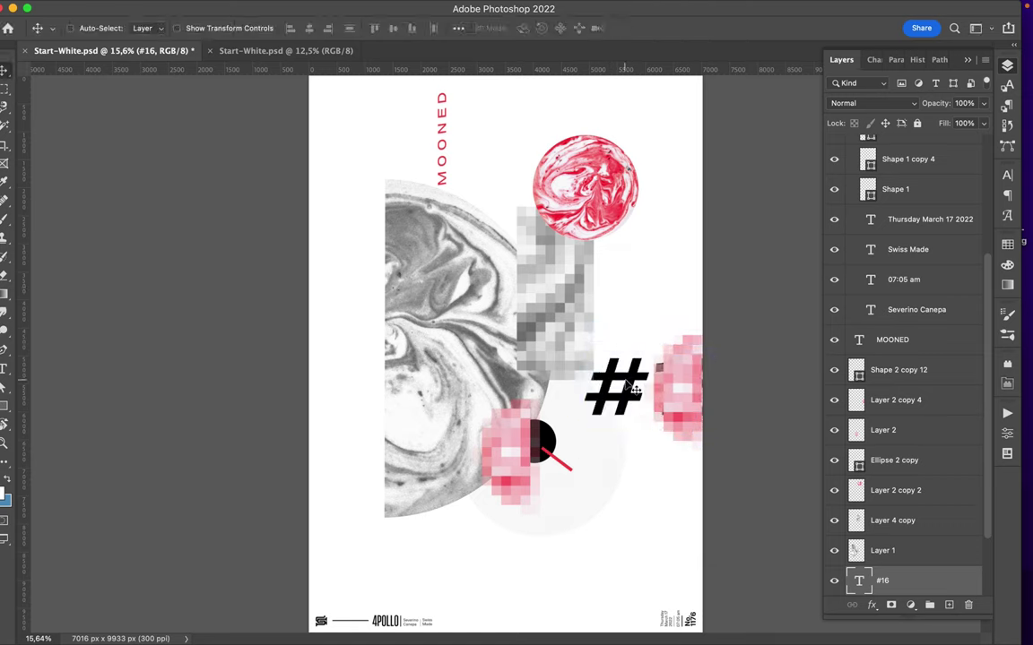
- Place #16 mid-poster above Layer 1 and select its digit 6 for retyping
{"action": "left_click_drag", "start_coordinate": [625, 385], "coordinate": [516, 318]}
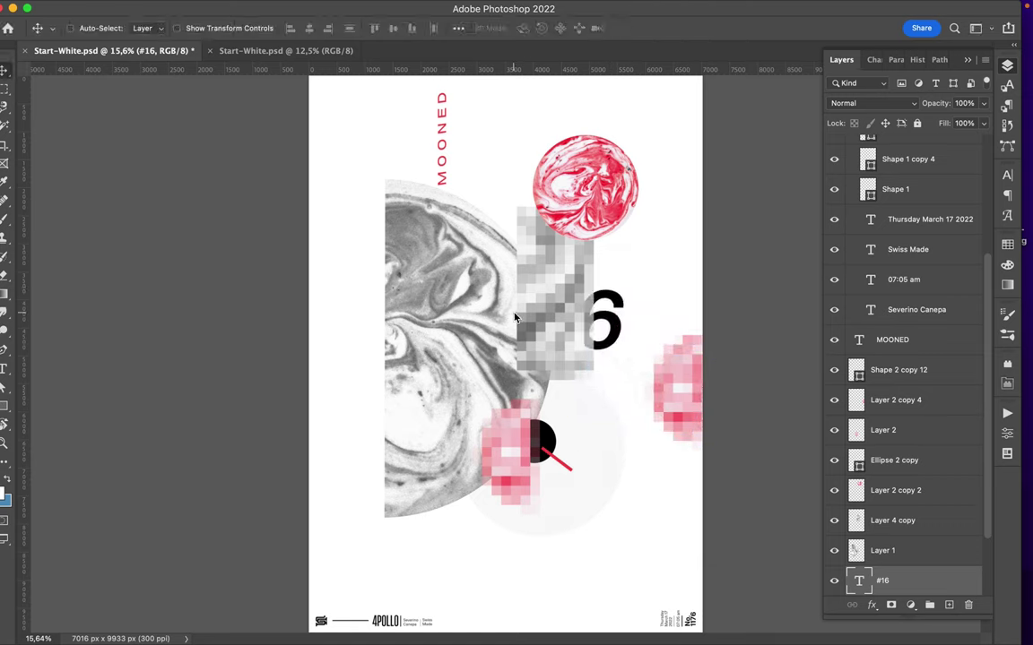
{"action": "left_click_drag", "start_coordinate": [603, 304], "coordinate": [598, 312]}
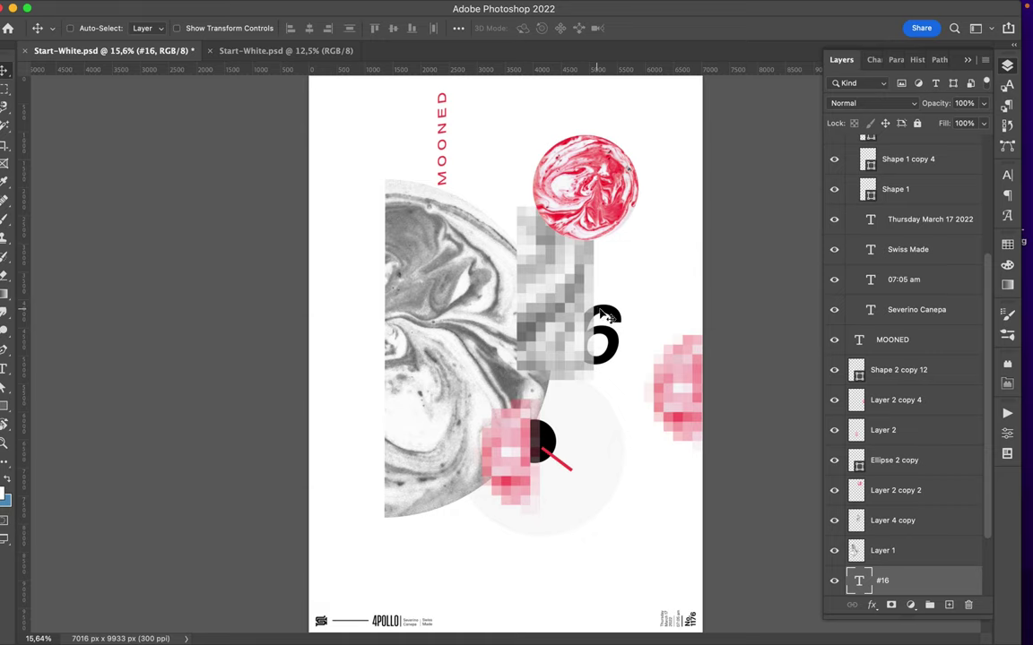
{"action": "left_click_drag", "start_coordinate": [603, 314], "coordinate": [604, 352]}
{"action": "left_click_drag", "start_coordinate": [886, 583], "coordinate": [884, 563]}
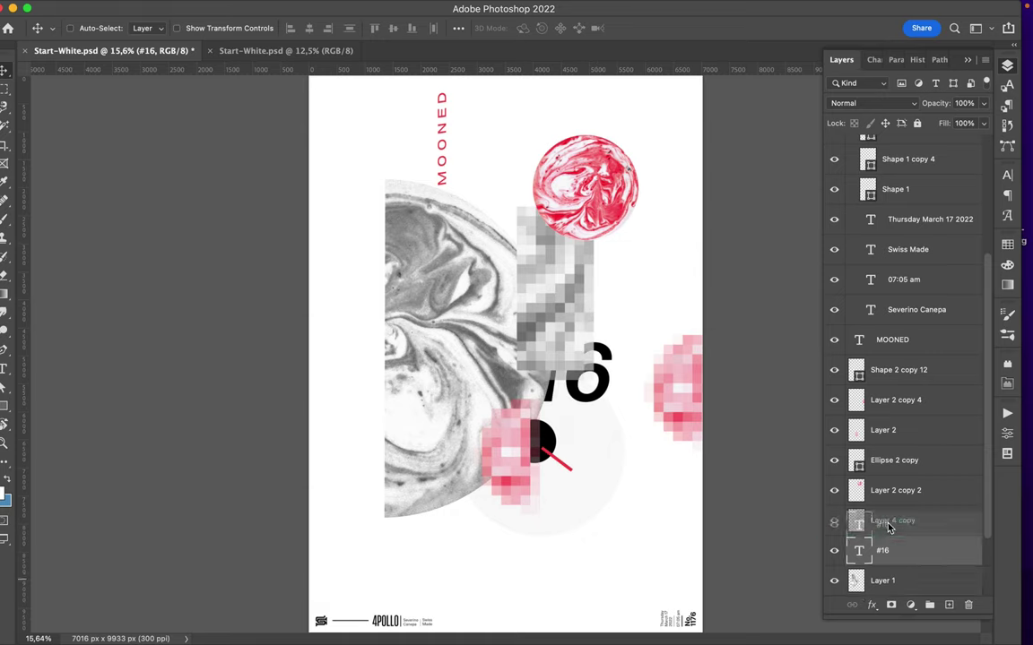
{"action": "left_click_drag", "start_coordinate": [594, 383], "coordinate": [606, 397]}
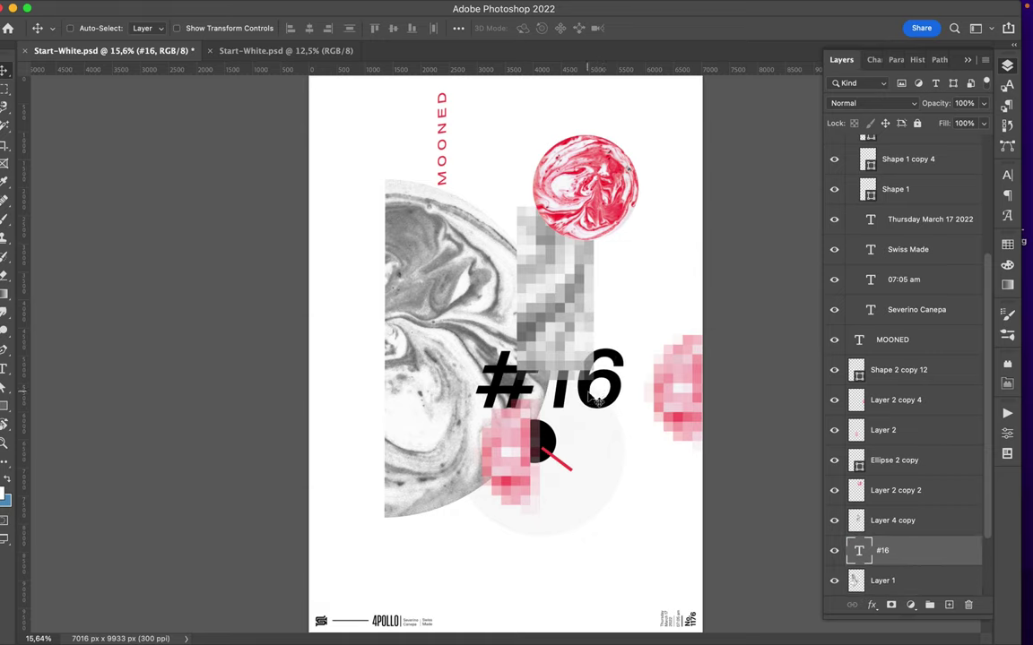
{"action": "double_click", "coordinate": [596, 401]}
{"action": "key", "text": "shift+Left"}
- Change the number to #17 and give it a Compressed font style
{"action": "type", "text": "7"}
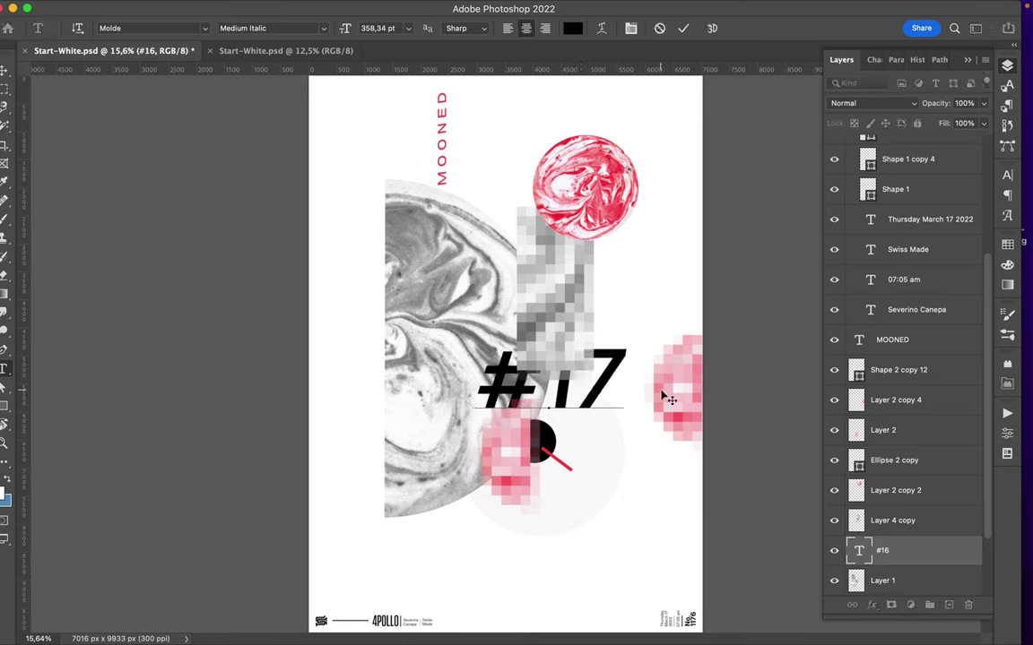
{"action": "key", "text": "Escape"}
{"action": "key", "text": "v"}
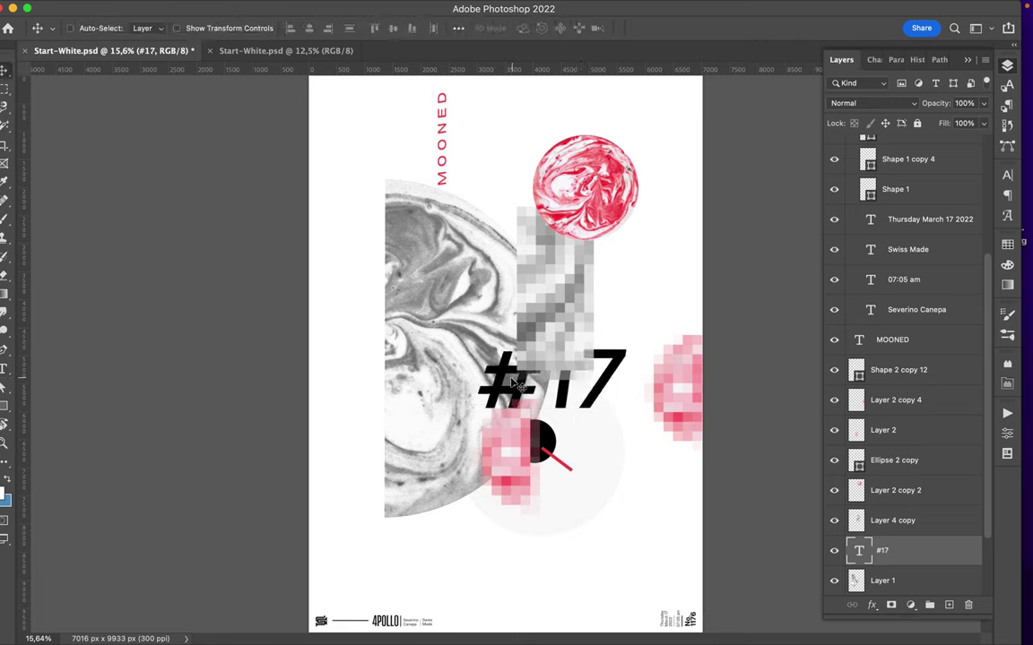
{"action": "left_click", "coordinate": [1007, 175]}
{"action": "left_click", "coordinate": [913, 240]}
{"action": "scroll", "coordinate": [914, 240], "scroll_direction": "up", "scroll_amount": 10}
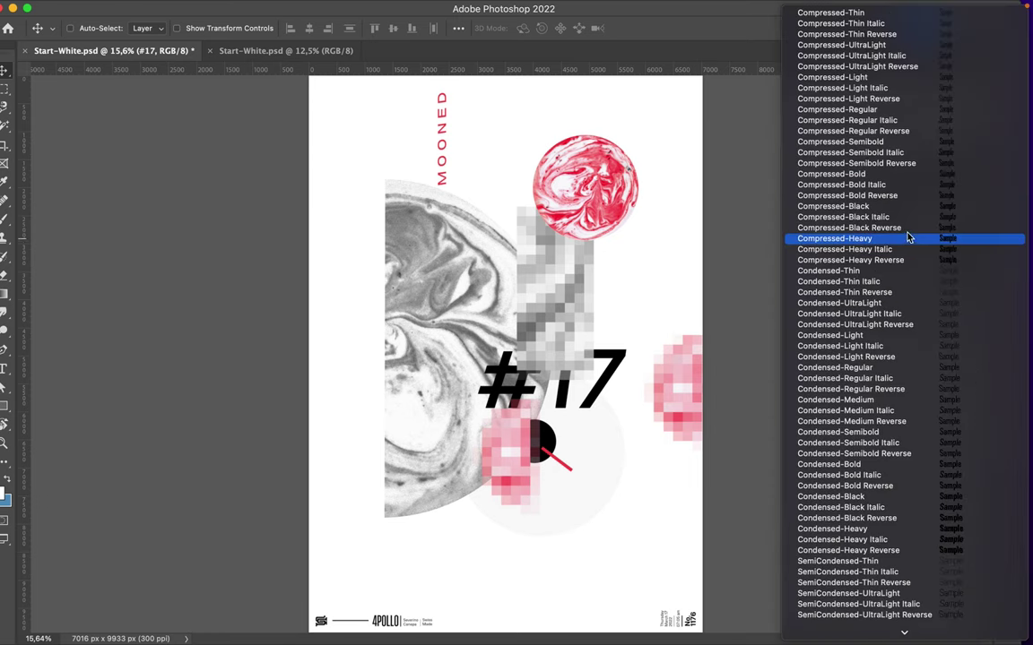
{"action": "left_click", "coordinate": [901, 175]}
- Enlarge #17 to about 590 pt over the lower pixel blocks and move the red line lower
{"action": "key", "text": "ctrl+t"}
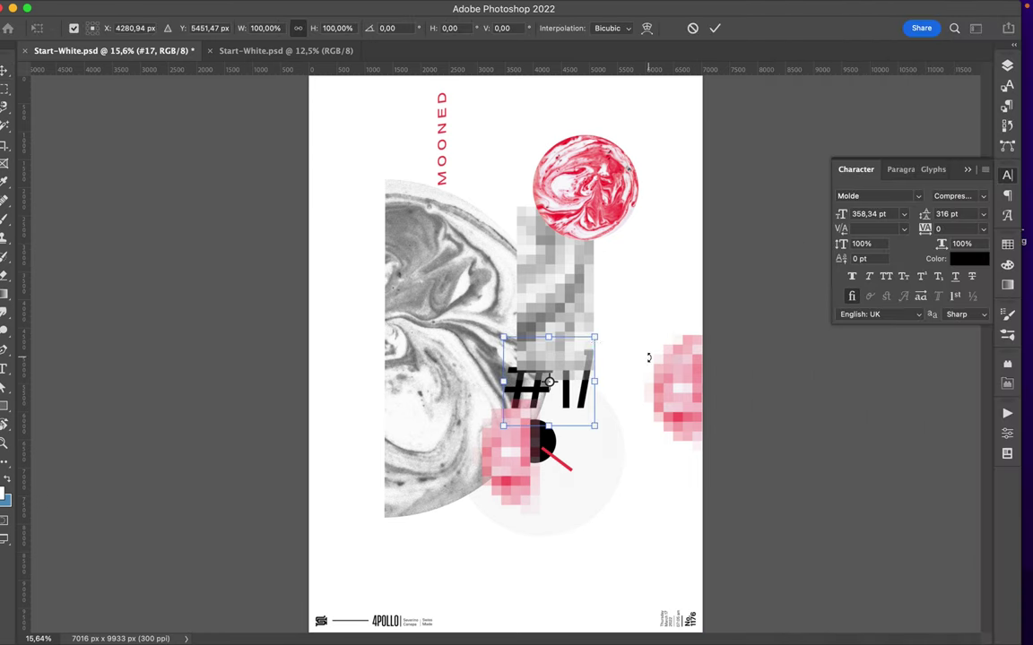
{"action": "left_click_drag", "start_coordinate": [594, 339], "coordinate": [654, 242]}
{"action": "key", "text": "Return"}
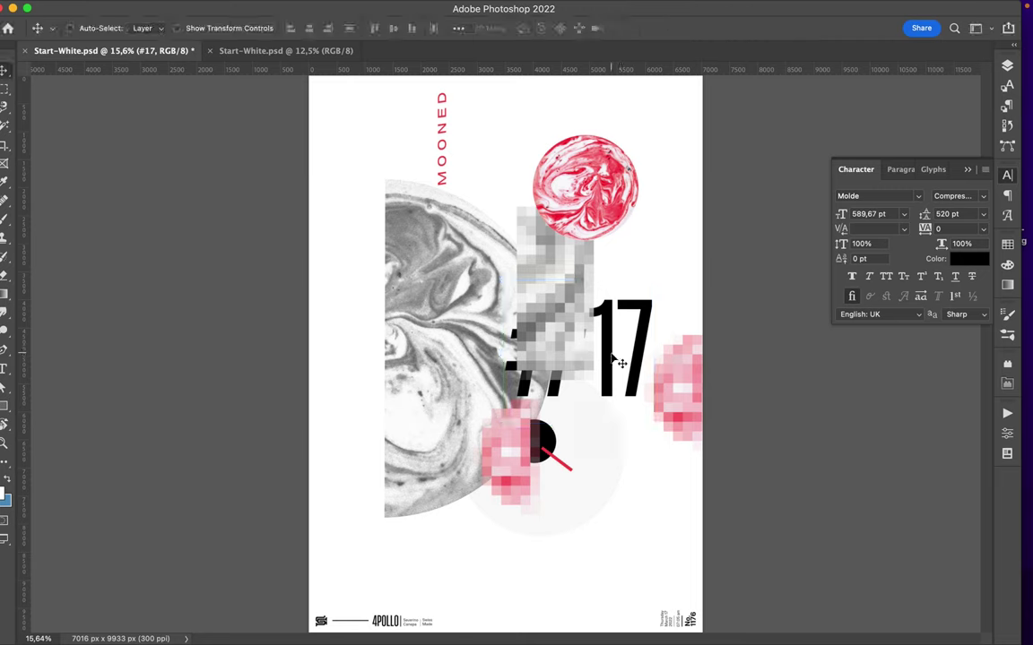
{"action": "mouse_move", "coordinate": [613, 356]}
{"action": "left_mouse_down"}
{"action": "mouse_move", "coordinate": [630, 384]}
{"action": "mouse_move", "coordinate": [612, 403]}
{"action": "left_mouse_up"}
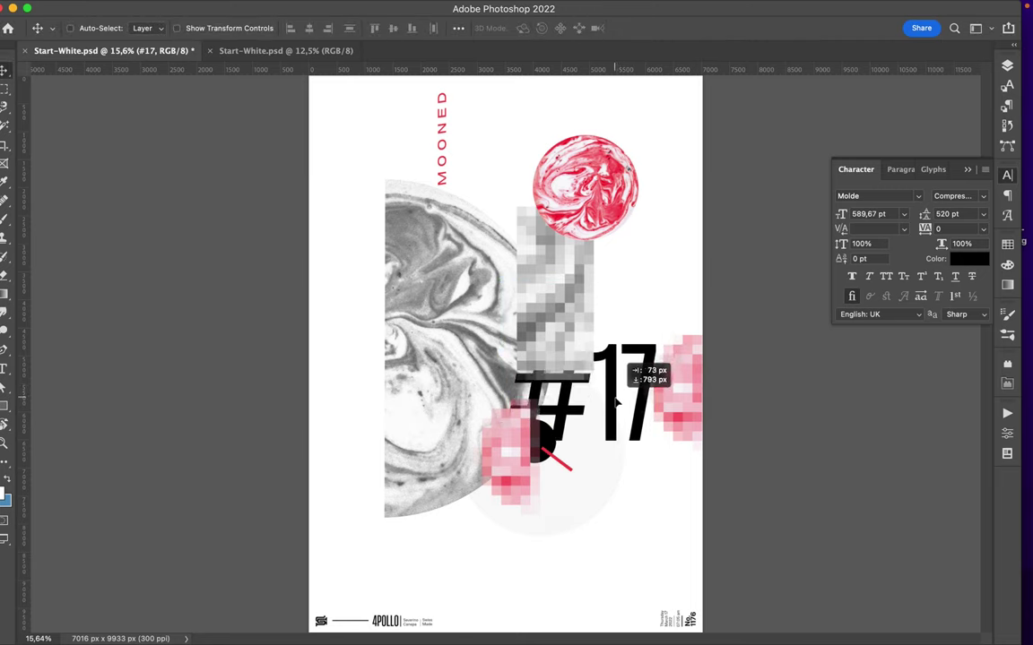
{"action": "left_click_drag", "start_coordinate": [612, 403], "coordinate": [610, 405]}
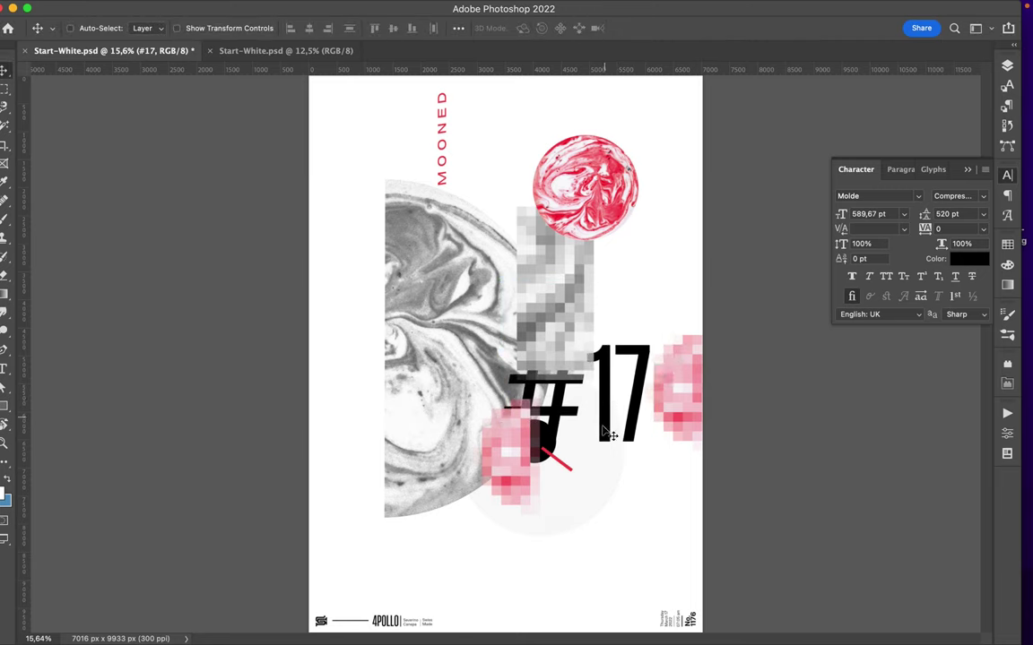
{"action": "left_click", "coordinate": [574, 477]}
{"action": "left_click_drag", "start_coordinate": [571, 474], "coordinate": [615, 515]}
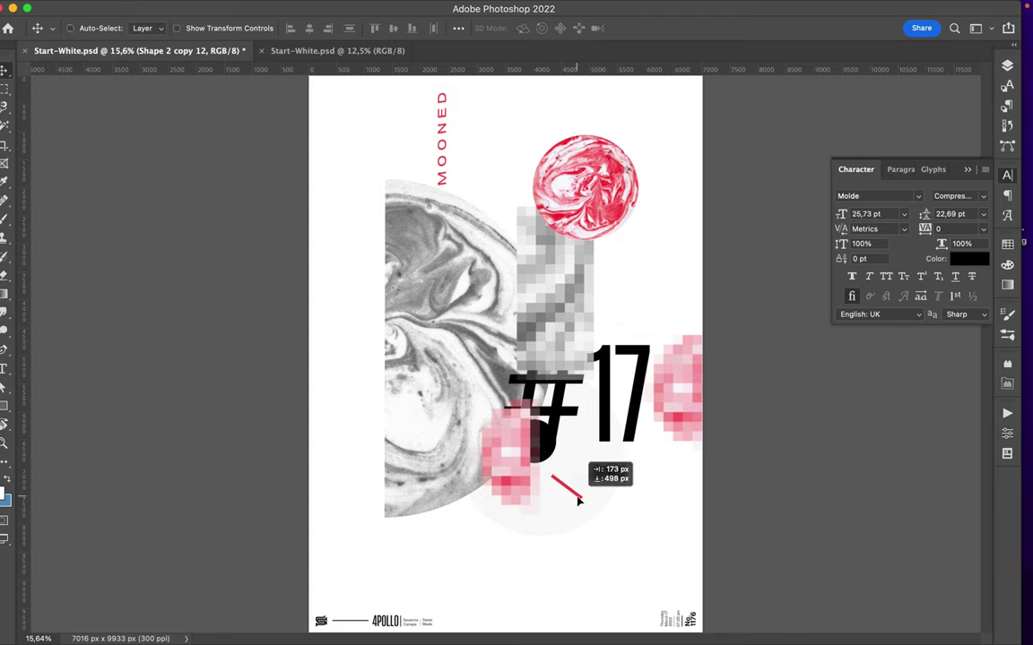
- Copy a 492 px square of the grey pixel blocks to its own layer at the poster's left edge
{"action": "left_click", "coordinate": [574, 335], "text": "super"}
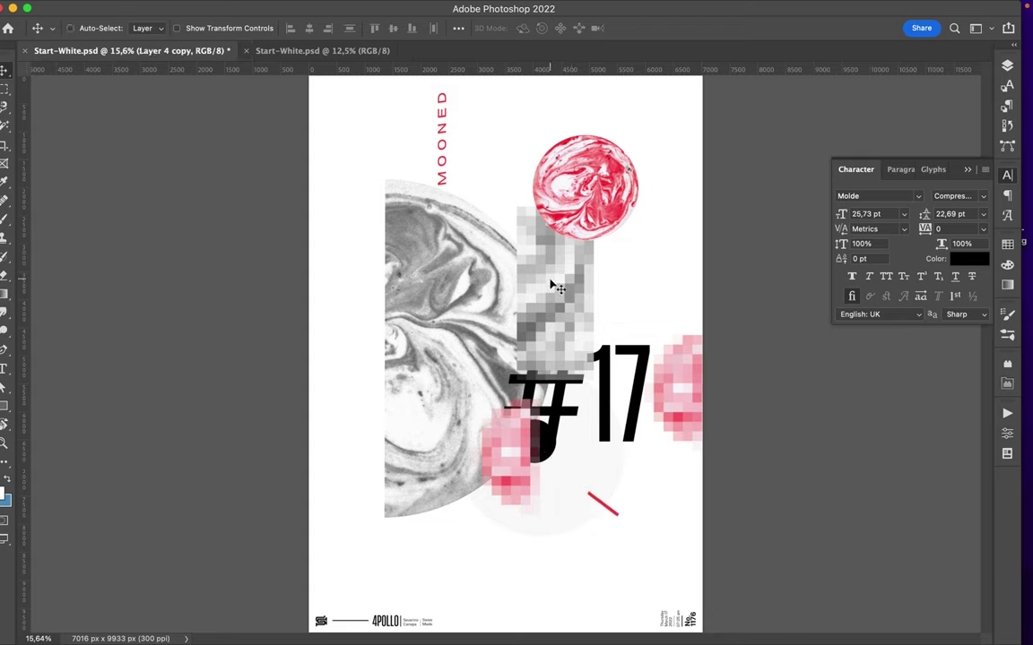
{"action": "key", "text": "m"}
{"action": "left_click_drag", "start_coordinate": [513, 264], "coordinate": [547, 289]}
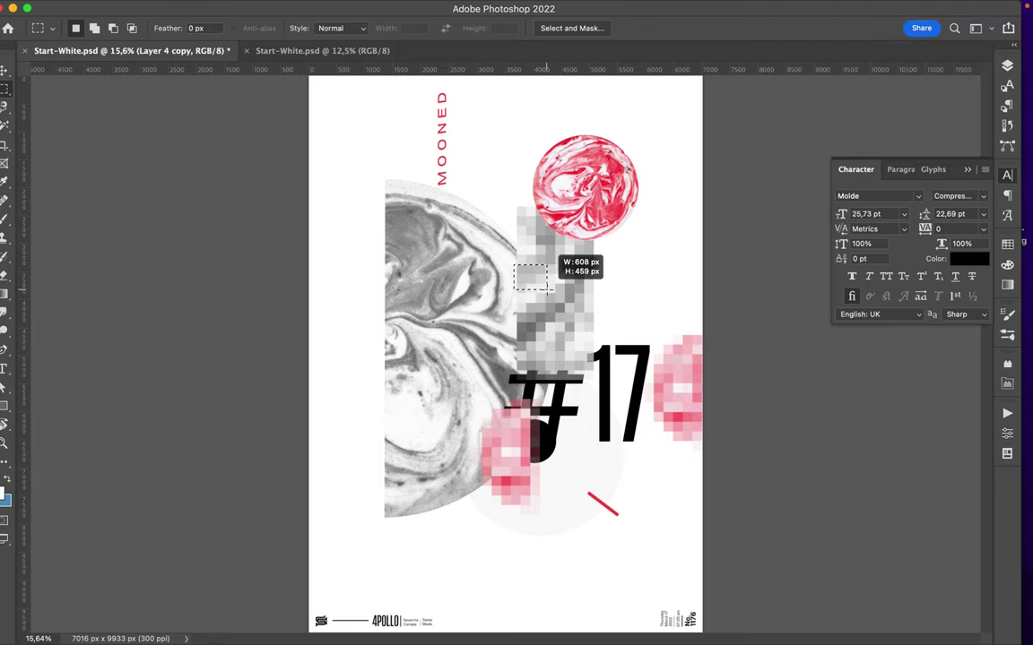
{"action": "left_click_drag", "start_coordinate": [547, 289], "coordinate": [557, 289]}
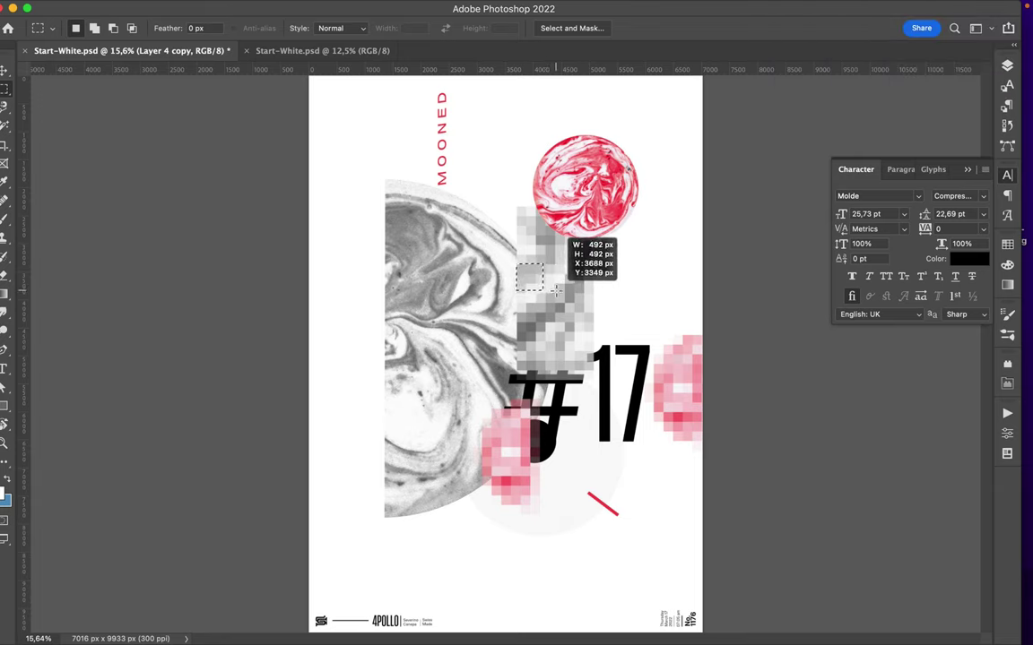
{"action": "key", "text": "v"}
{"action": "left_click_drag", "start_coordinate": [534, 277], "coordinate": [316, 277]}
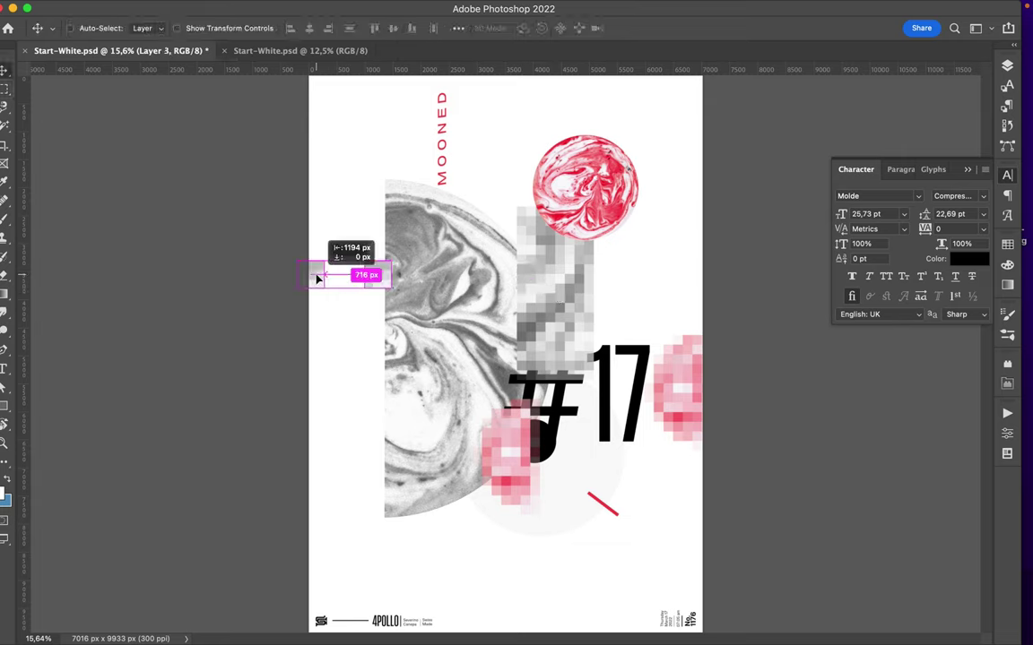
{"action": "left_click", "coordinate": [441, 156]}
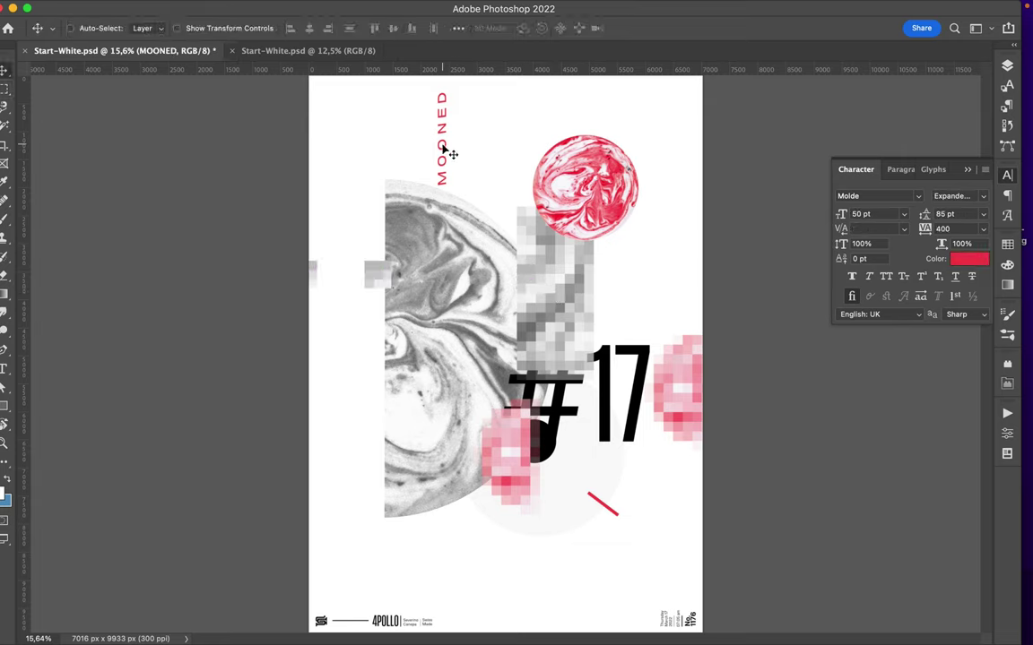
- Rotate the MOONED text to read horizontally
{"action": "key", "text": "ctrl+t"}
{"action": "mouse_move", "coordinate": [381, 121]}
{"action": "left_mouse_down"}
{"action": "mouse_move", "coordinate": [479, 62]}
{"action": "mouse_move", "coordinate": [448, 69]}
{"action": "left_mouse_up"}
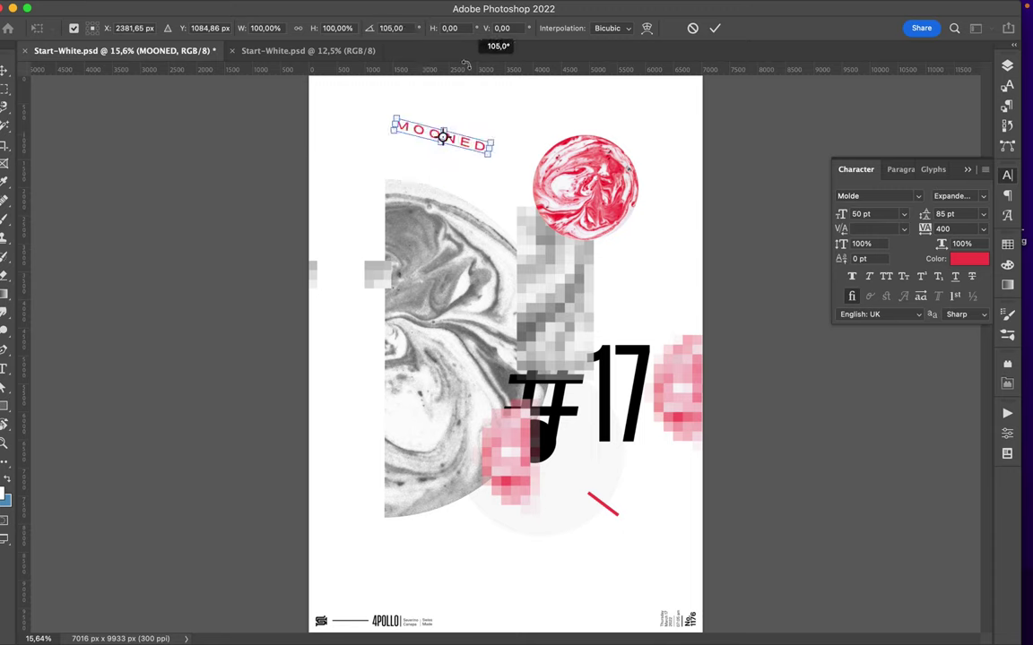
{"action": "key", "text": "Return"}
- Stack duplicate MOONED lines down the left column, reaching MOONED copy 8 at the top
{"action": "mouse_move", "coordinate": [466, 141]}
{"action": "left_mouse_down", "text": "alt"}
{"action": "mouse_move", "coordinate": [473, 153]}
{"action": "mouse_move", "coordinate": [467, 140]}
{"action": "left_mouse_up", "text": "alt"}
{"action": "left_click", "coordinate": [468, 142], "text": "shift"}
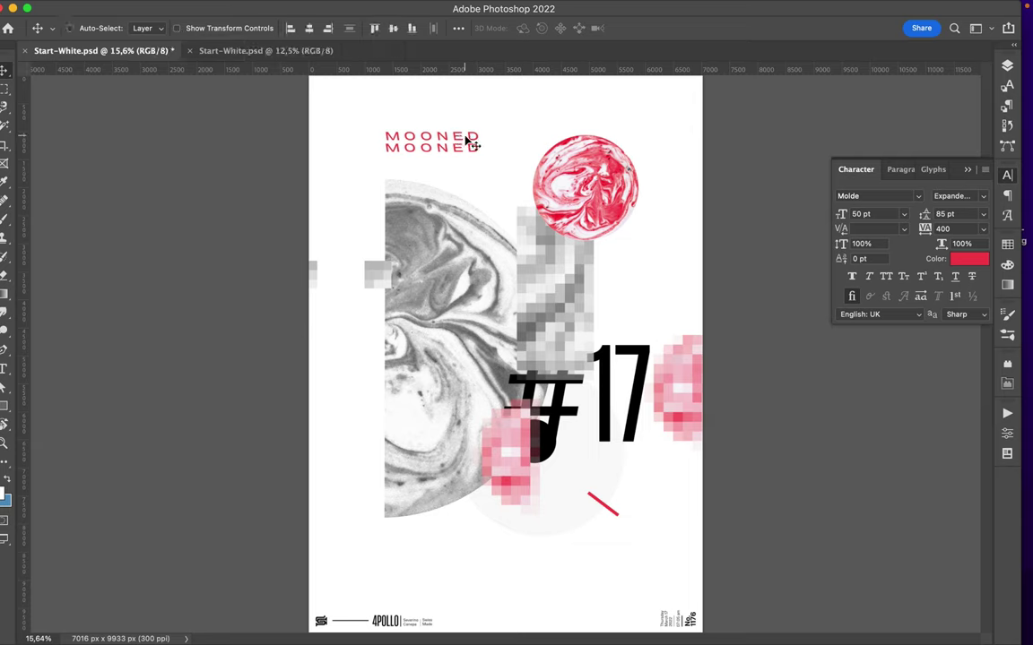
{"action": "left_click_drag", "start_coordinate": [463, 152], "coordinate": [466, 196], "text": "alt"}
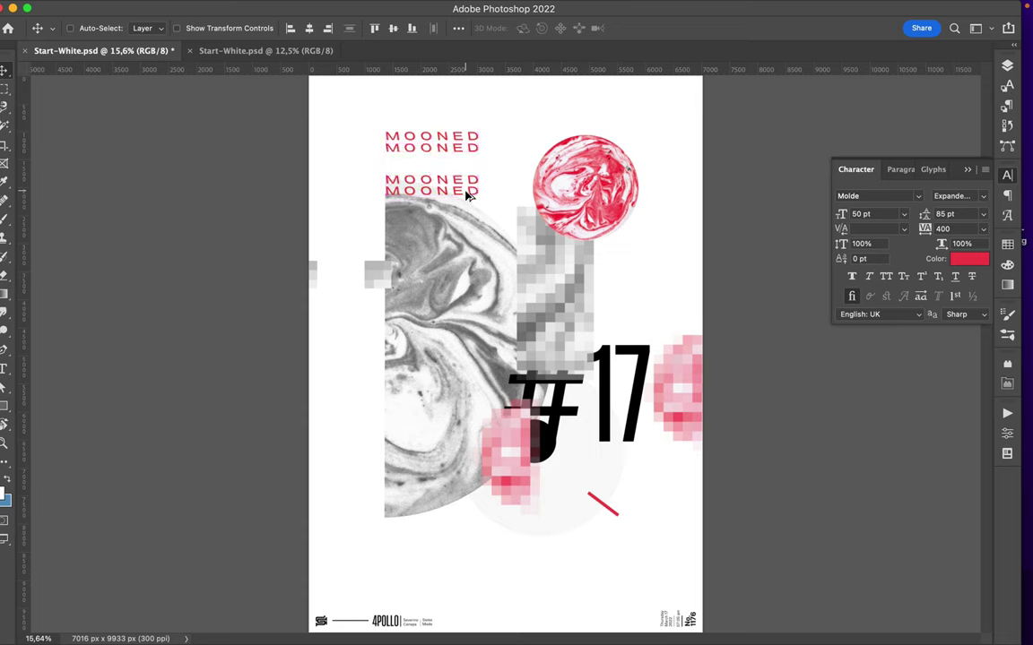
{"action": "mouse_move", "coordinate": [466, 195]}
{"action": "left_mouse_down", "text": "alt"}
{"action": "mouse_move", "coordinate": [481, 516]}
{"action": "mouse_move", "coordinate": [474, 591]}
{"action": "mouse_move", "coordinate": [483, 104]}
{"action": "left_mouse_up", "text": "alt"}
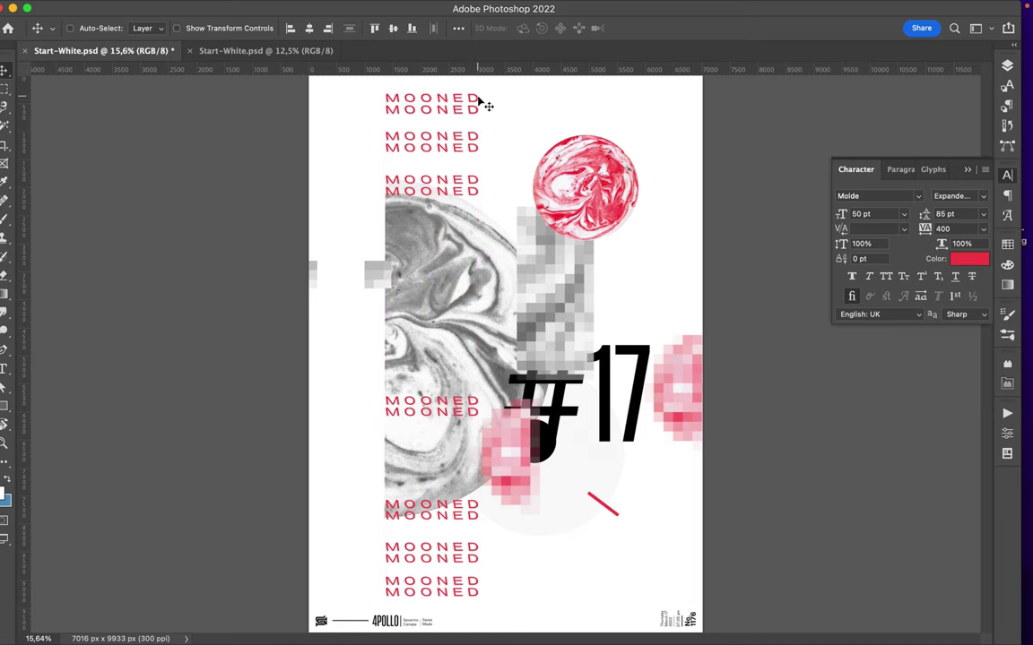
{"action": "scroll", "coordinate": [431, 281], "scroll_direction": "down", "scroll_amount": 2}
{"action": "left_click_drag", "start_coordinate": [459, 142], "coordinate": [458, 122], "text": "alt"}
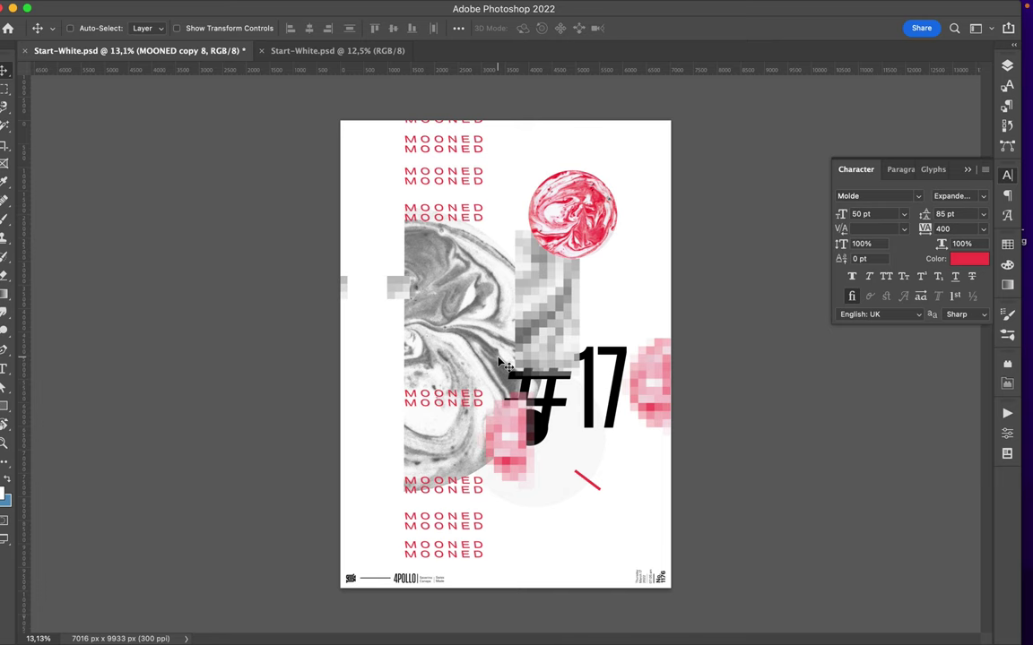
- Duplicate the #17 title upward and retype the copy as INK
{"action": "scroll", "coordinate": [467, 232], "scroll_direction": "up", "scroll_amount": 2}
{"action": "scroll", "coordinate": [467, 233], "scroll_direction": "up", "scroll_amount": 2}
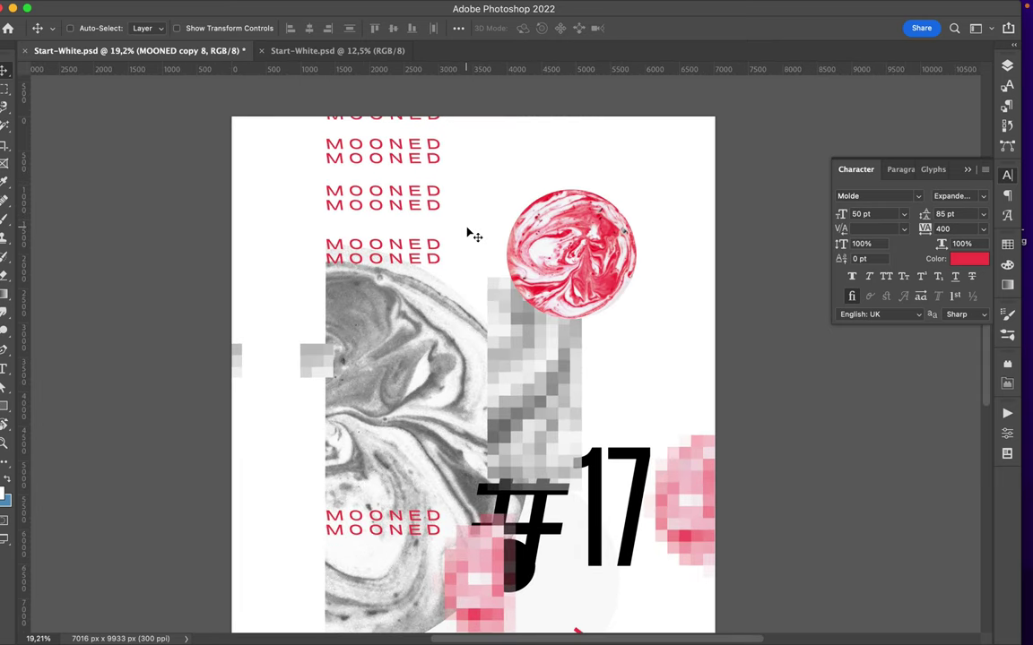
{"action": "scroll", "coordinate": [658, 298], "scroll_direction": "down", "scroll_amount": 2}
{"action": "left_click", "coordinate": [617, 414]}
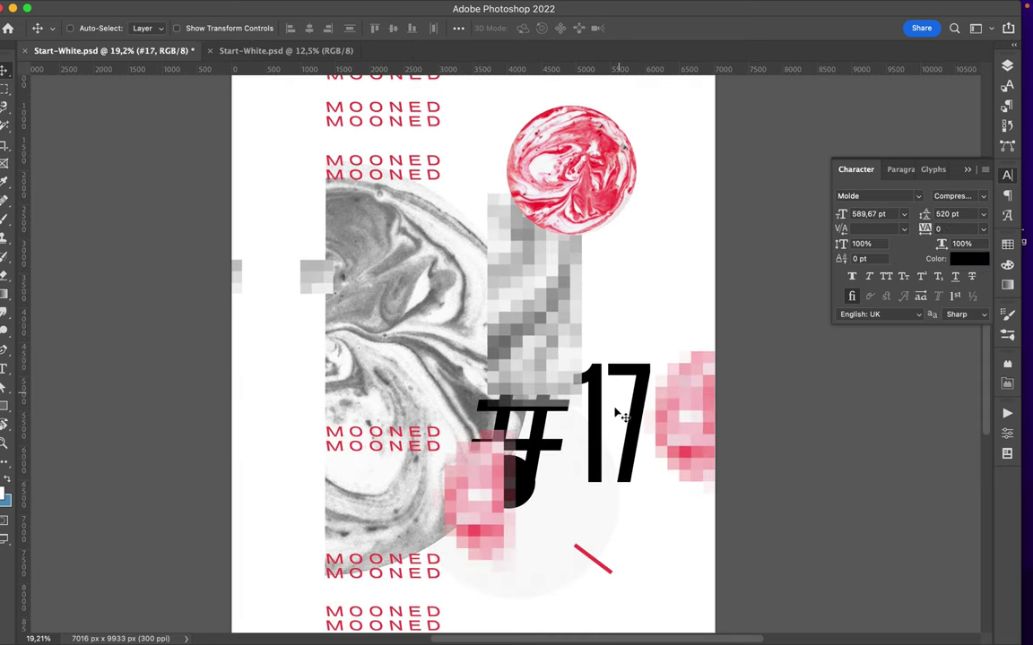
{"action": "left_click_drag", "start_coordinate": [610, 419], "coordinate": [610, 262]}
{"action": "double_click", "coordinate": [615, 257]}
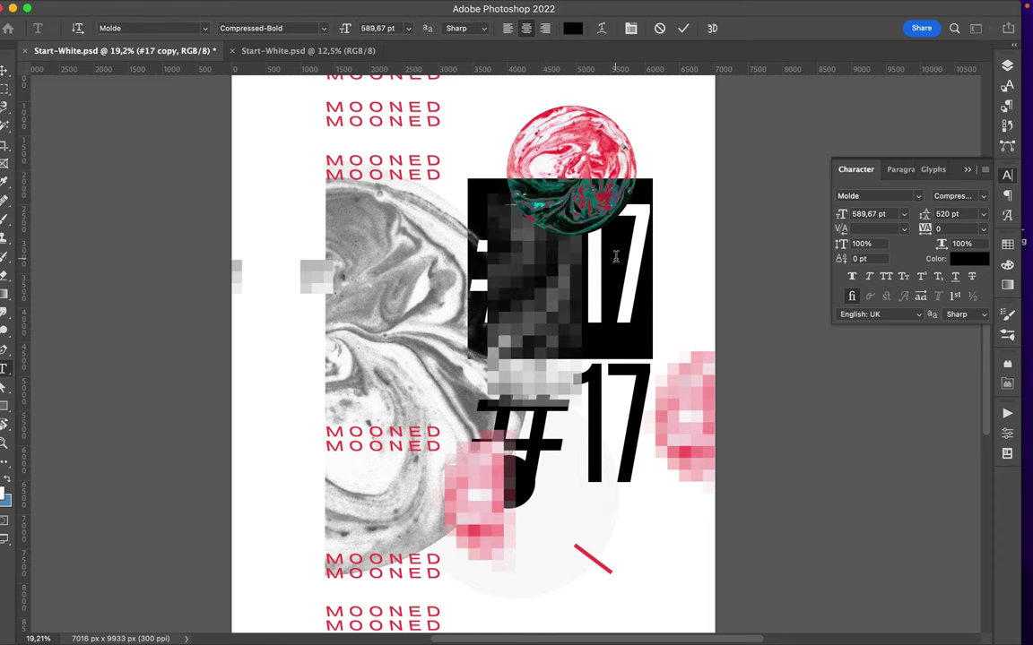
{"action": "type", "text": "INK"}
{"action": "key", "text": "ctrl+Return"}
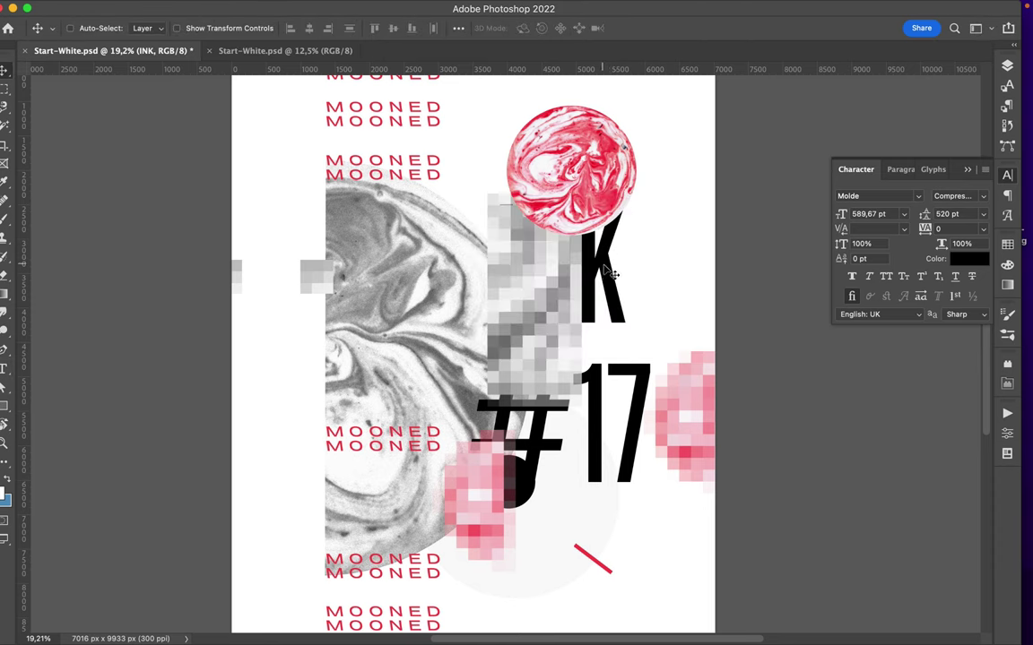
{"action": "left_click", "coordinate": [1007, 67]}
{"action": "scroll", "coordinate": [931, 239], "scroll_direction": "down", "scroll_amount": 10}
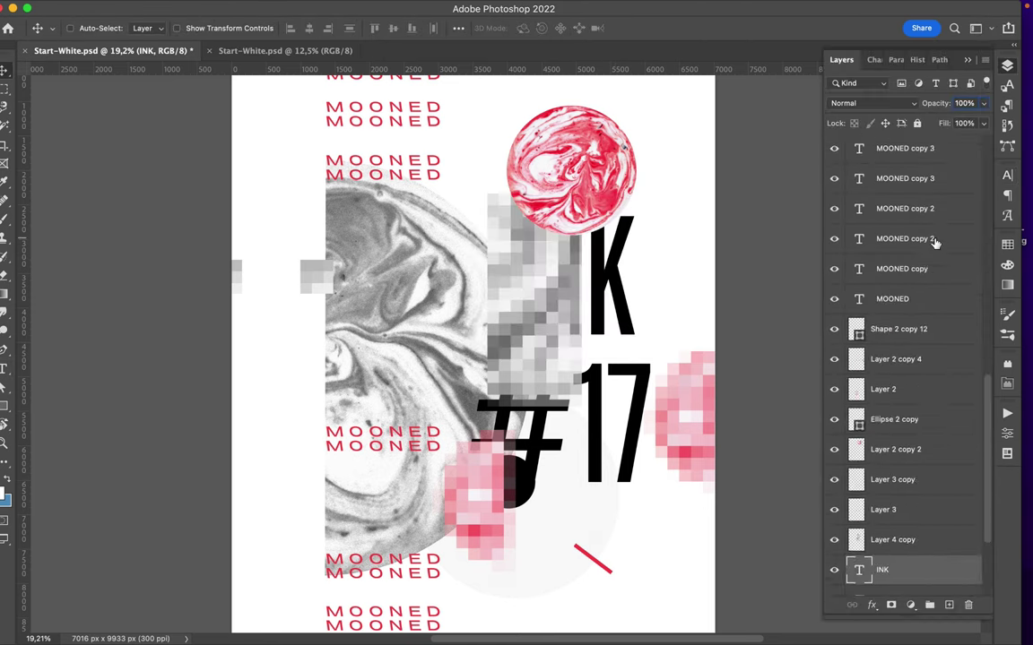
- Raise the INK layer and Layer 2 copy 2 in the stack so INK shows over the pixel blocks
{"action": "scroll", "coordinate": [916, 359], "scroll_direction": "down", "scroll_amount": 3}
{"action": "left_click_drag", "start_coordinate": [883, 468], "coordinate": [897, 287]}
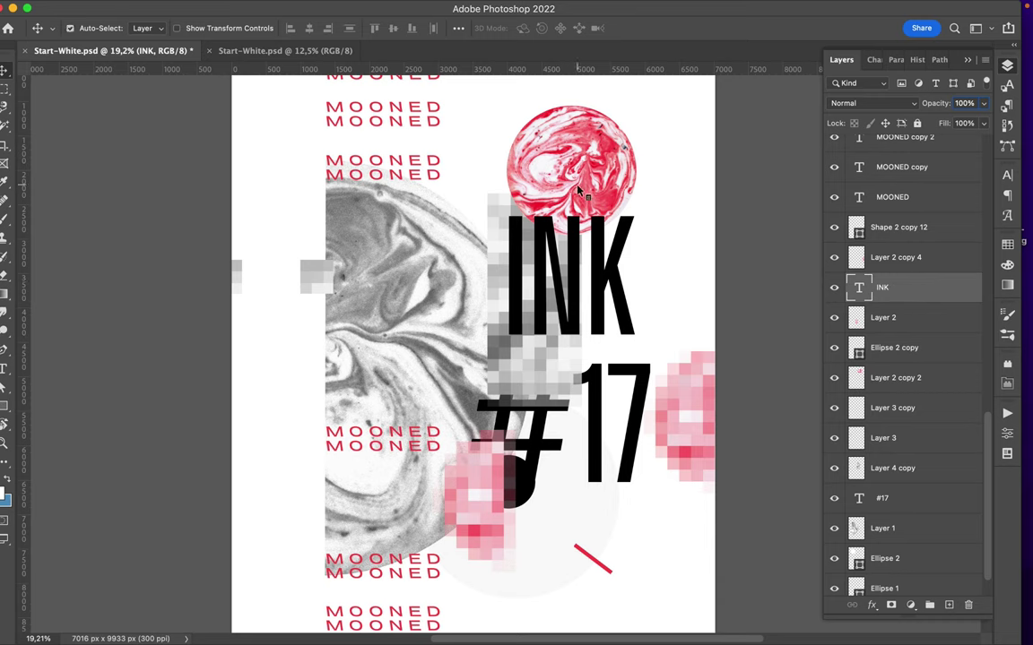
{"action": "left_click_drag", "start_coordinate": [895, 377], "coordinate": [923, 242]}
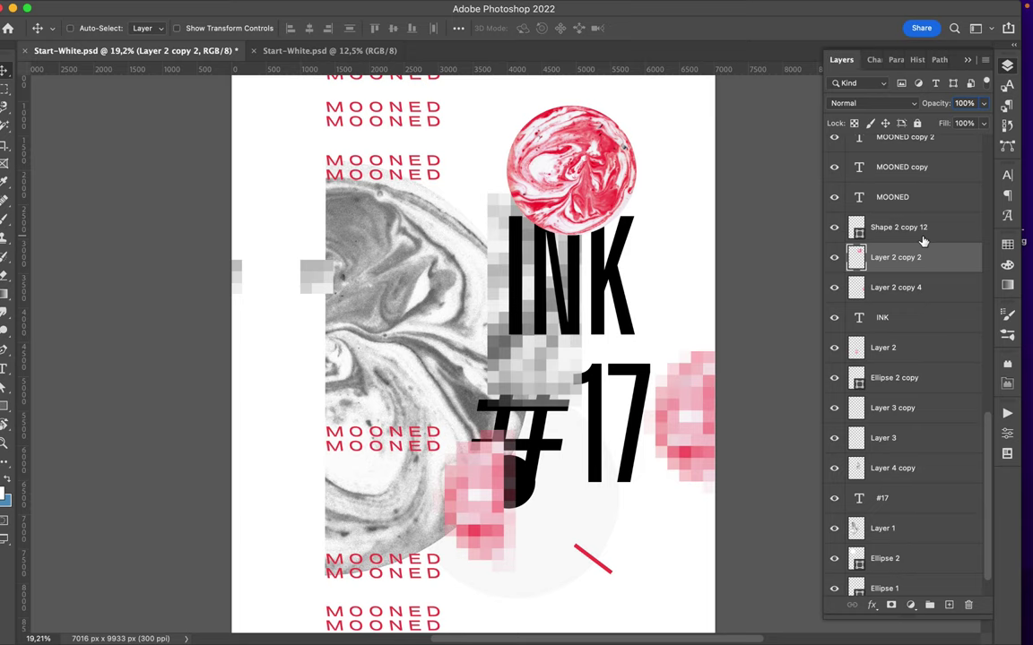
{"action": "left_click", "coordinate": [603, 294]}
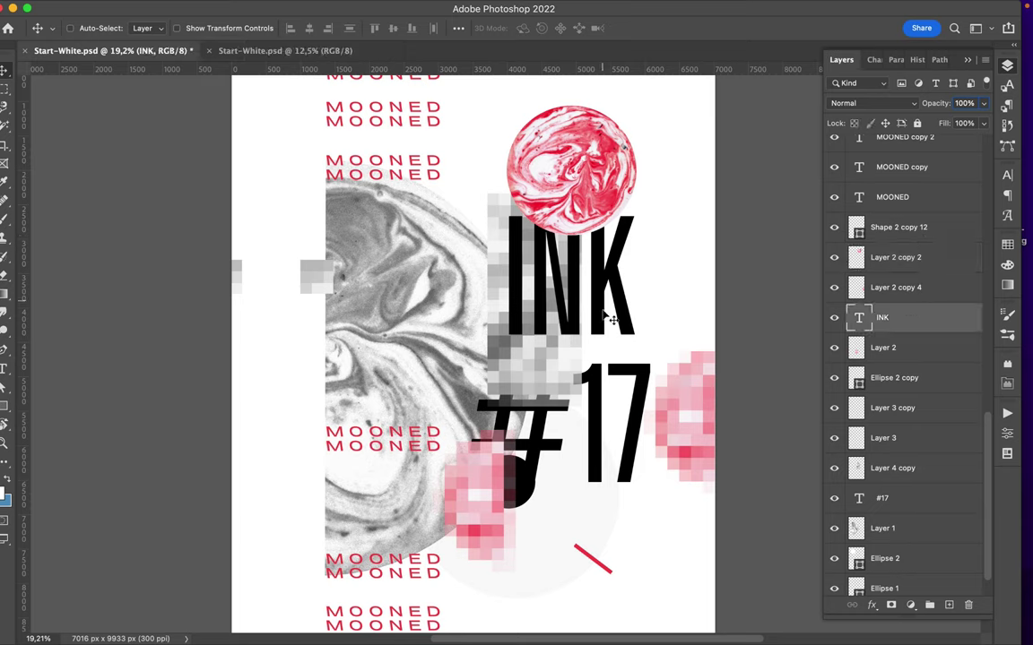
{"action": "left_click", "coordinate": [450, 328]}
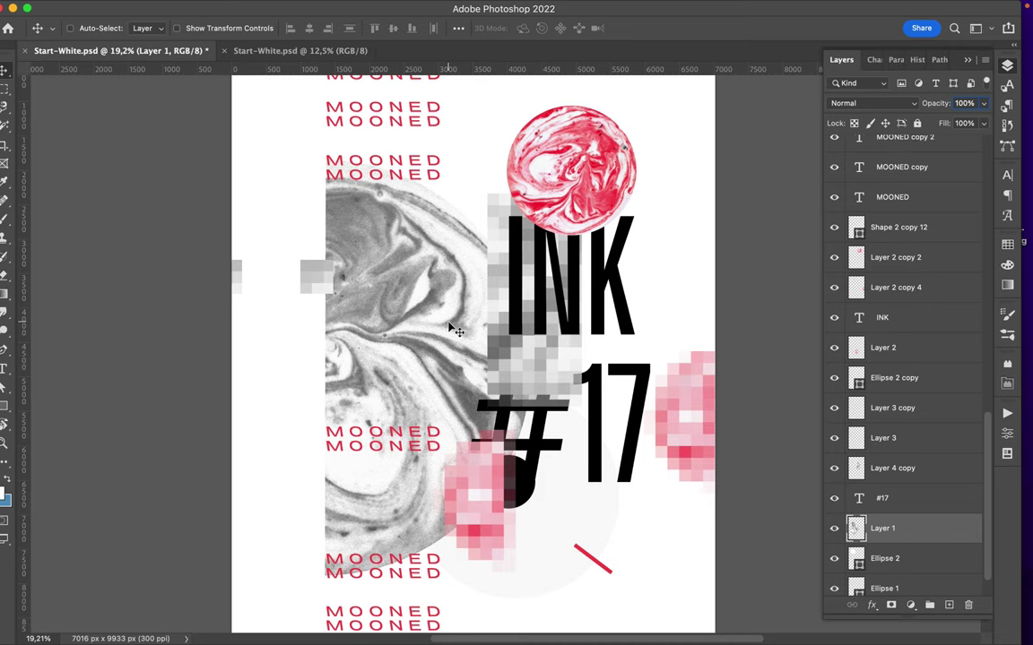
{"action": "left_click", "coordinate": [948, 605]}
- Load Layer 1's half-circle as a selection on Layer 4 and set a 5000 px brush
{"action": "left_click", "coordinate": [856, 557], "text": "super"}
{"action": "key", "text": "b"}
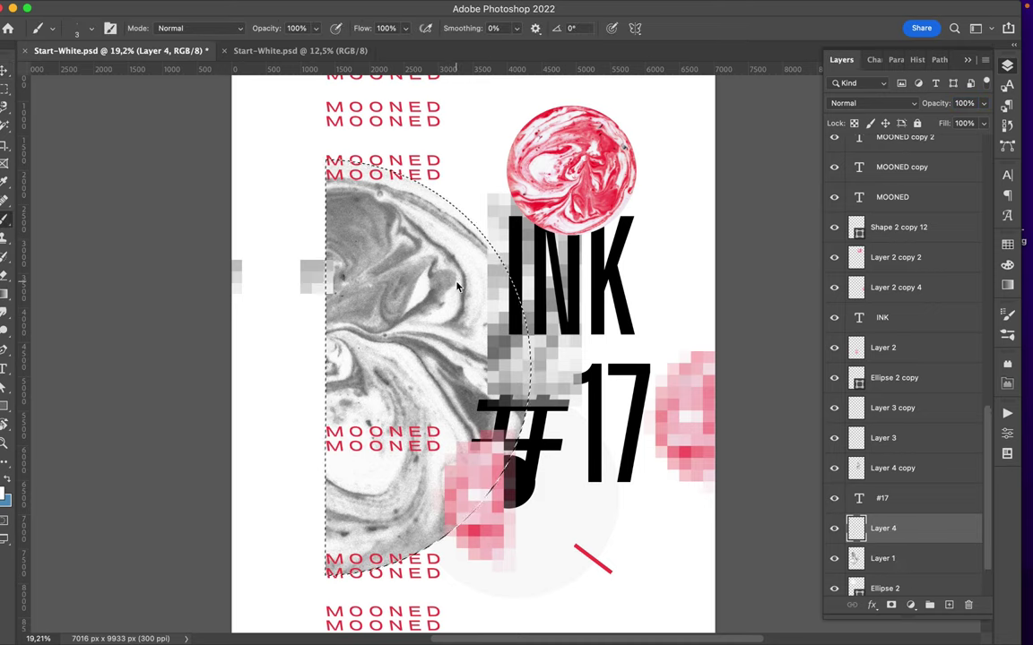
{"action": "right_click", "coordinate": [459, 280]}
{"action": "left_click_drag", "start_coordinate": [536, 244], "coordinate": [625, 245]}
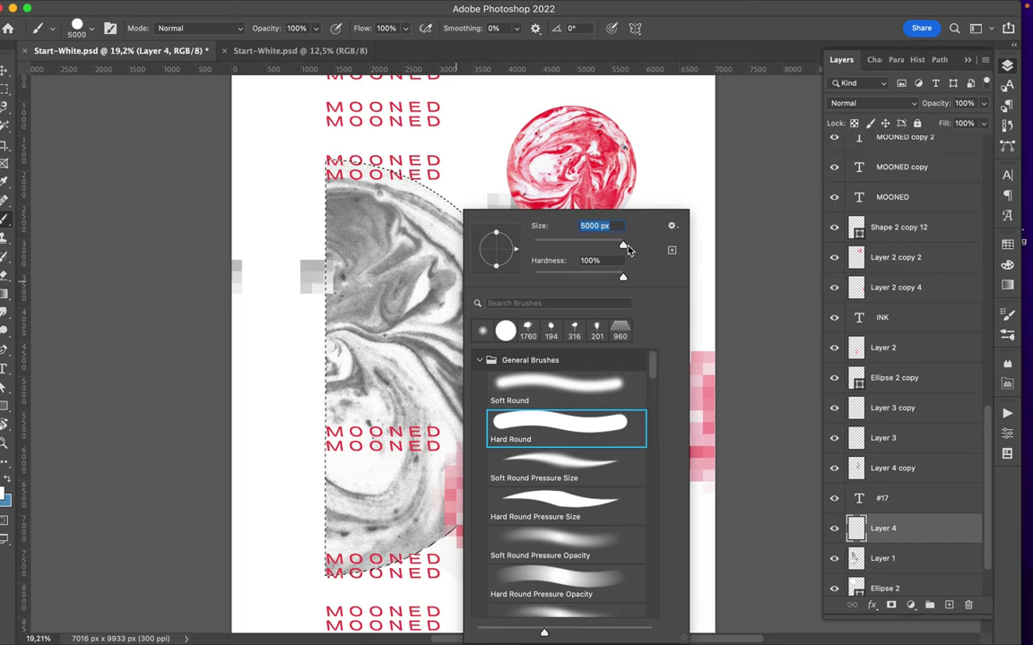
{"action": "type", "text": "1"}
{"action": "key", "text": "Escape"}
{"action": "key", "text": "Return"}
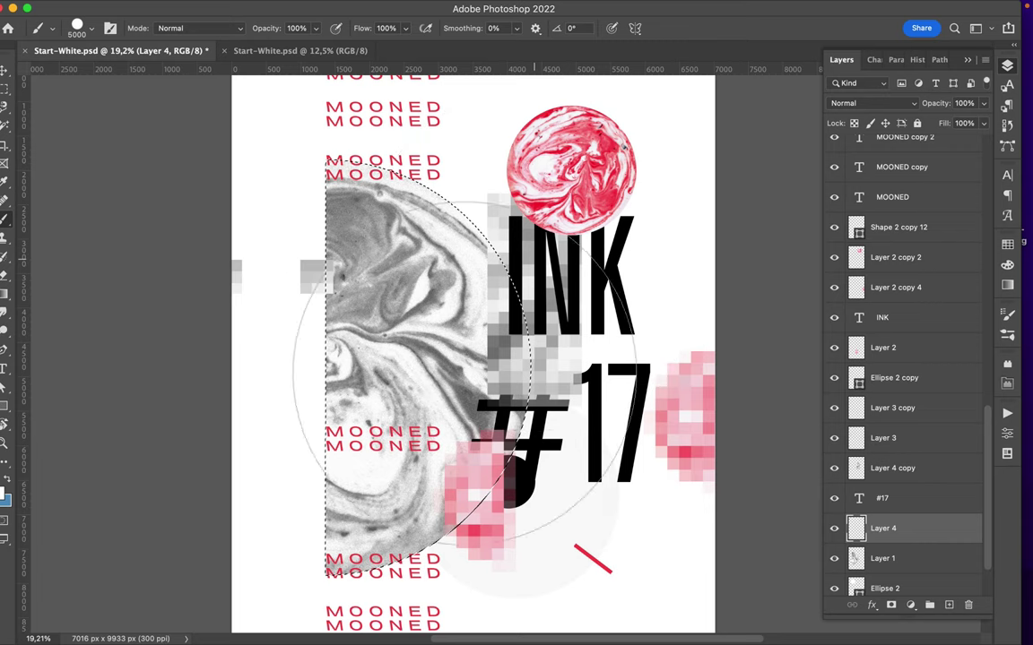
{"action": "left_click_drag", "start_coordinate": [448, 403], "coordinate": [415, 277]}
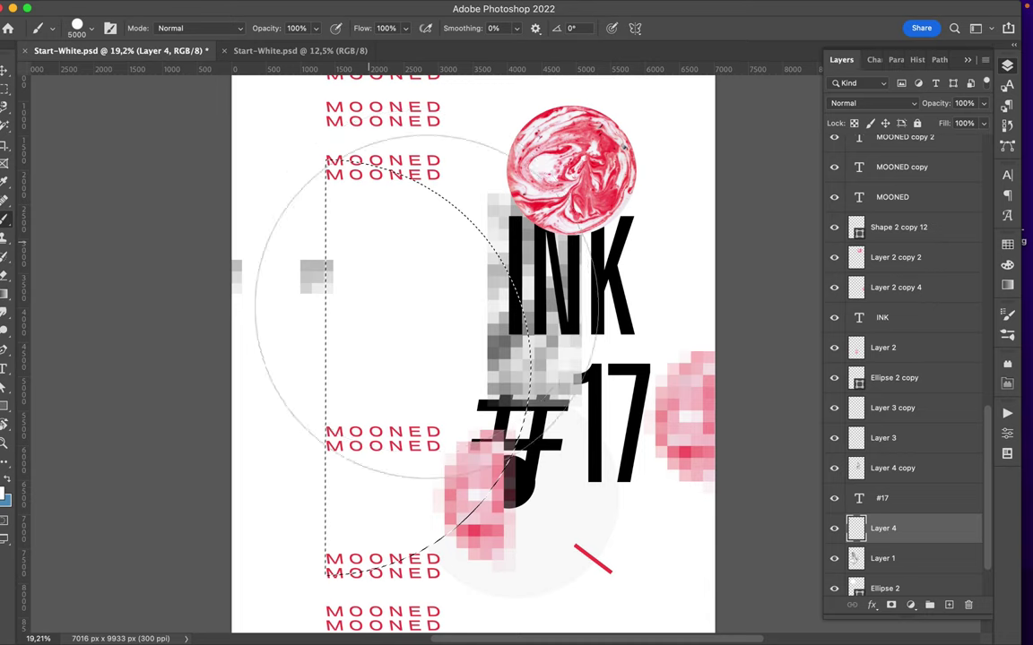
- Fill the half-circle selection with a dark grey sampled from the marble, then deselect
{"action": "left_click", "coordinate": [320, 8]}
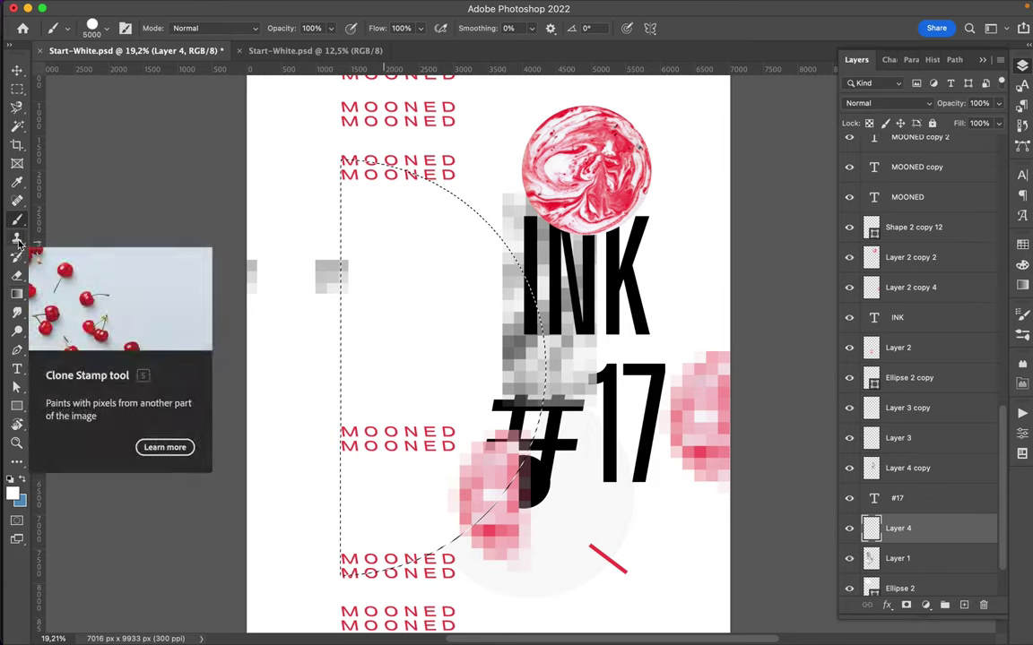
{"action": "left_click", "coordinate": [18, 331]}
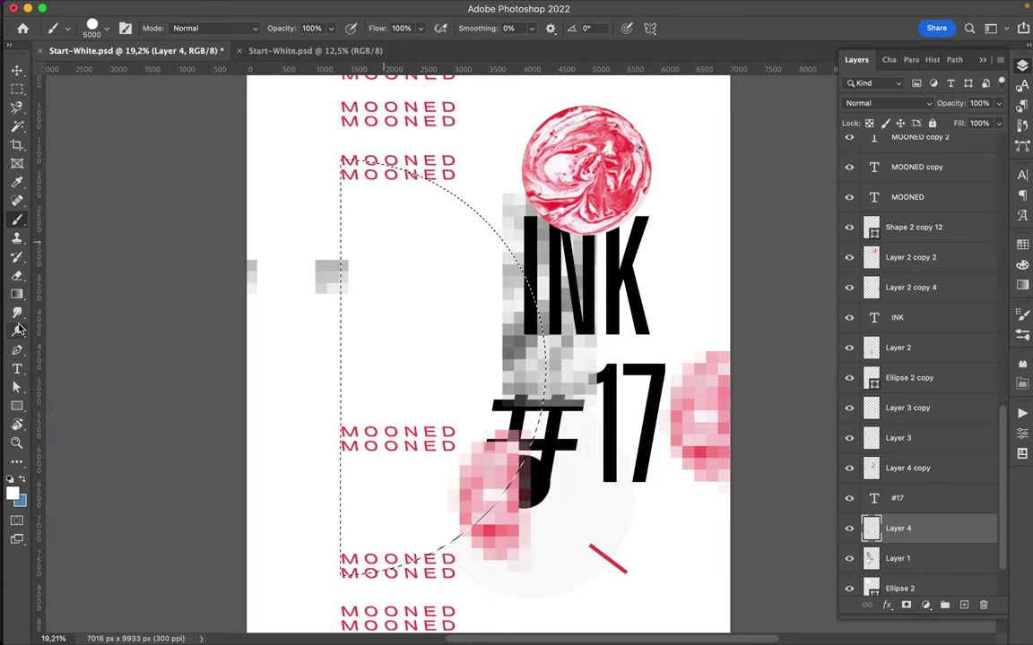
{"action": "left_click", "coordinate": [16, 312]}
{"action": "left_click", "coordinate": [16, 275]}
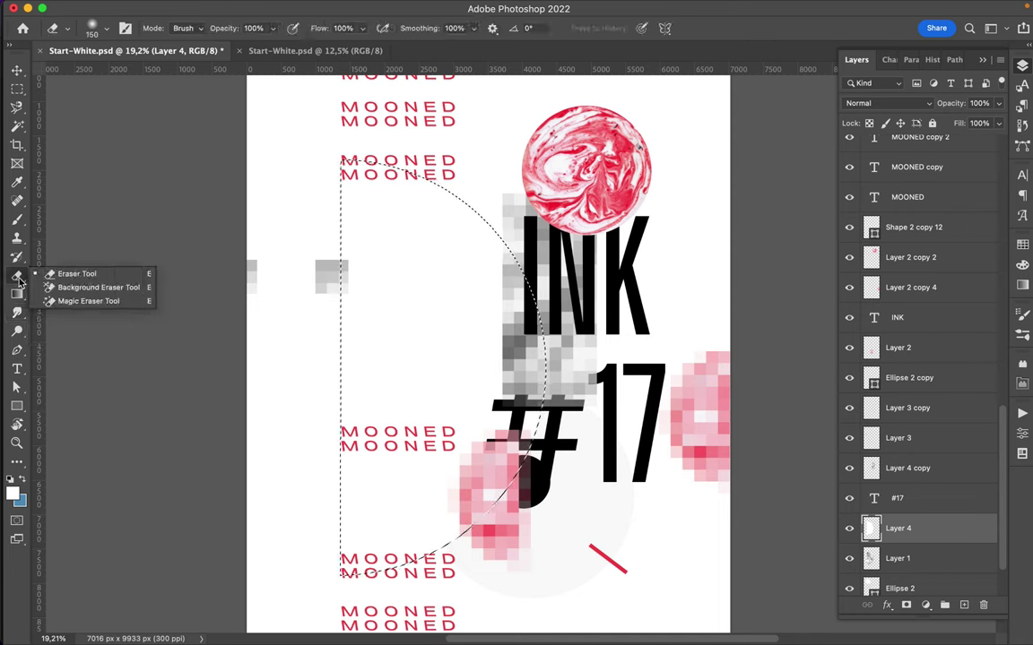
{"action": "key", "text": "i"}
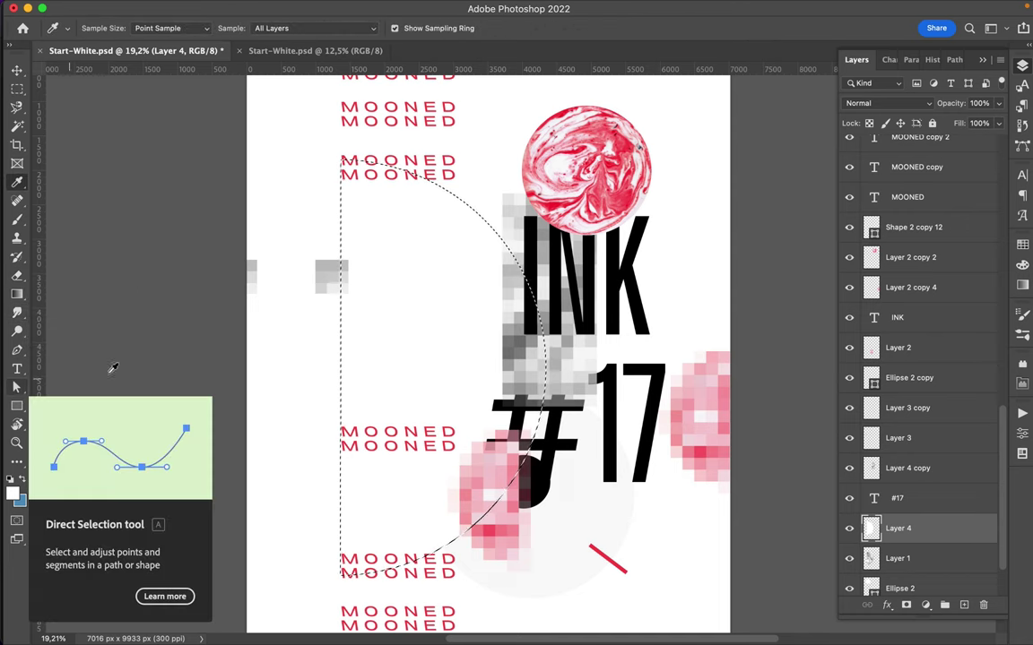
{"action": "left_click", "coordinate": [486, 392]}
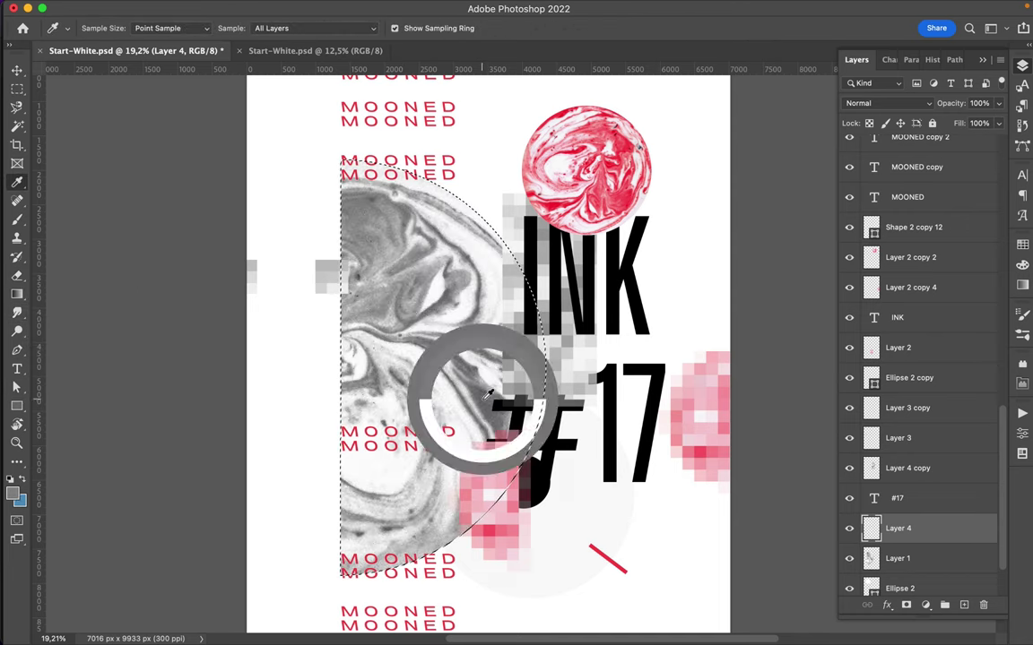
{"action": "key", "text": "b"}
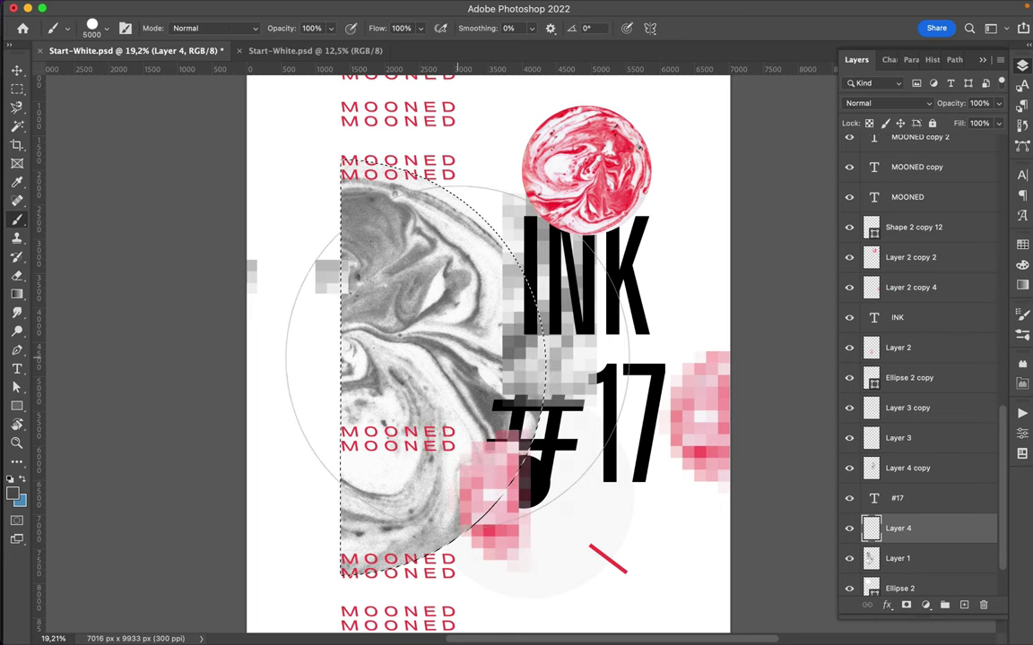
{"action": "left_click", "coordinate": [337, 356]}
{"action": "mouse_move", "coordinate": [374, 297]}
{"action": "left_mouse_down"}
{"action": "mouse_move", "coordinate": [346, 507]}
{"action": "mouse_move", "coordinate": [346, 496]}
{"action": "left_mouse_up"}
{"action": "key", "text": "m"}
{"action": "key", "text": "ctrl+d"}
{"action": "left_click", "coordinate": [333, 8]}
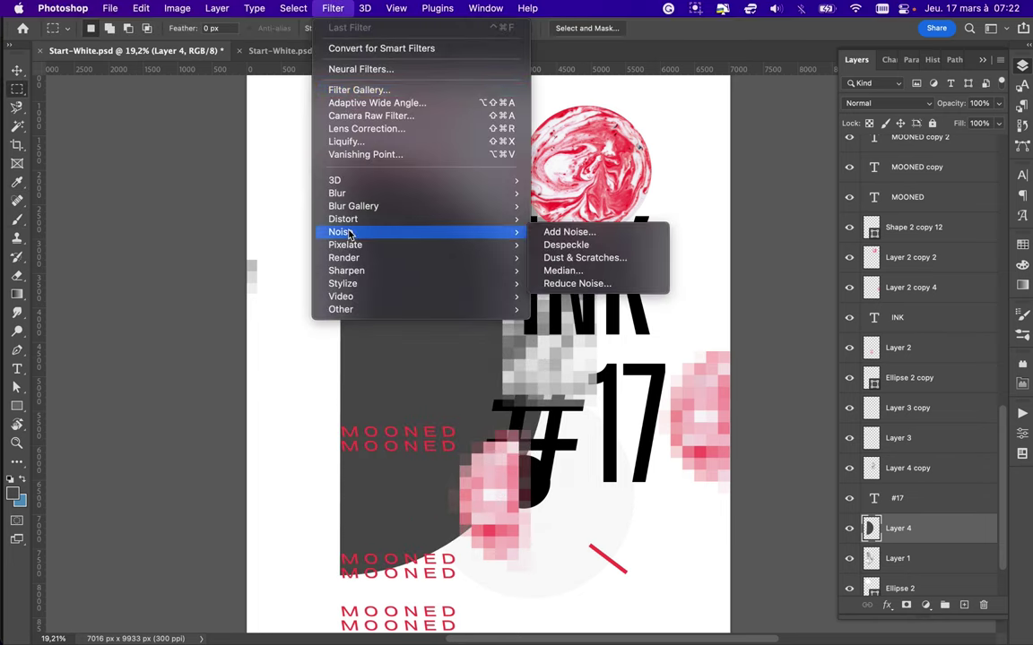
{"action": "mouse_move", "coordinate": [337, 193]}
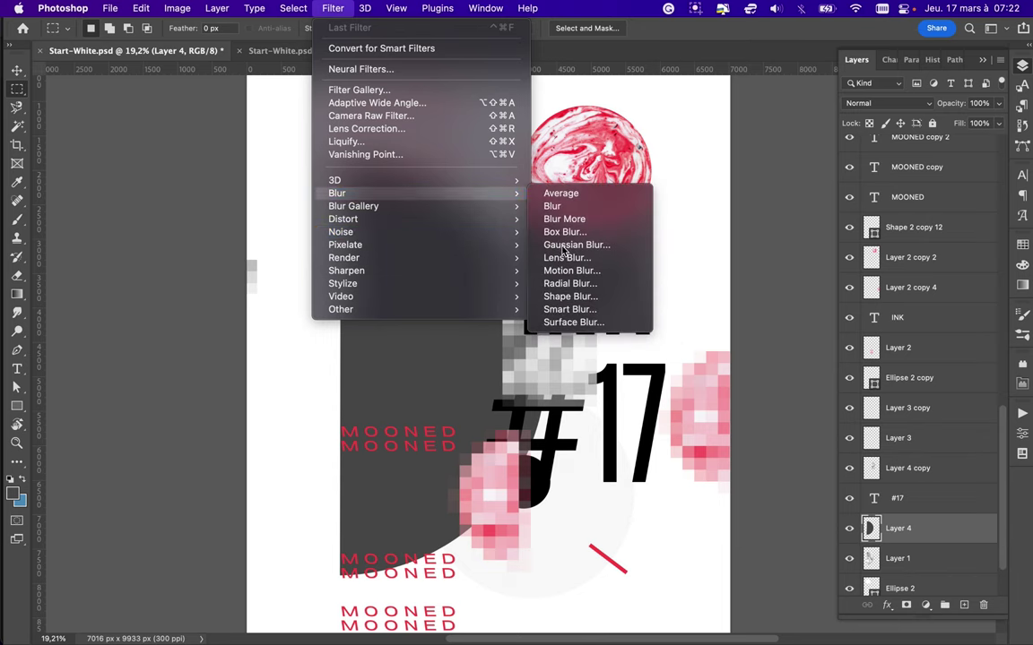
- Gaussian-blur the grey half-circle at about 94.2 px and move Layer 4 below Layer 1
{"action": "left_click", "coordinate": [559, 247]}
{"action": "left_click_drag", "start_coordinate": [787, 279], "coordinate": [803, 278]}
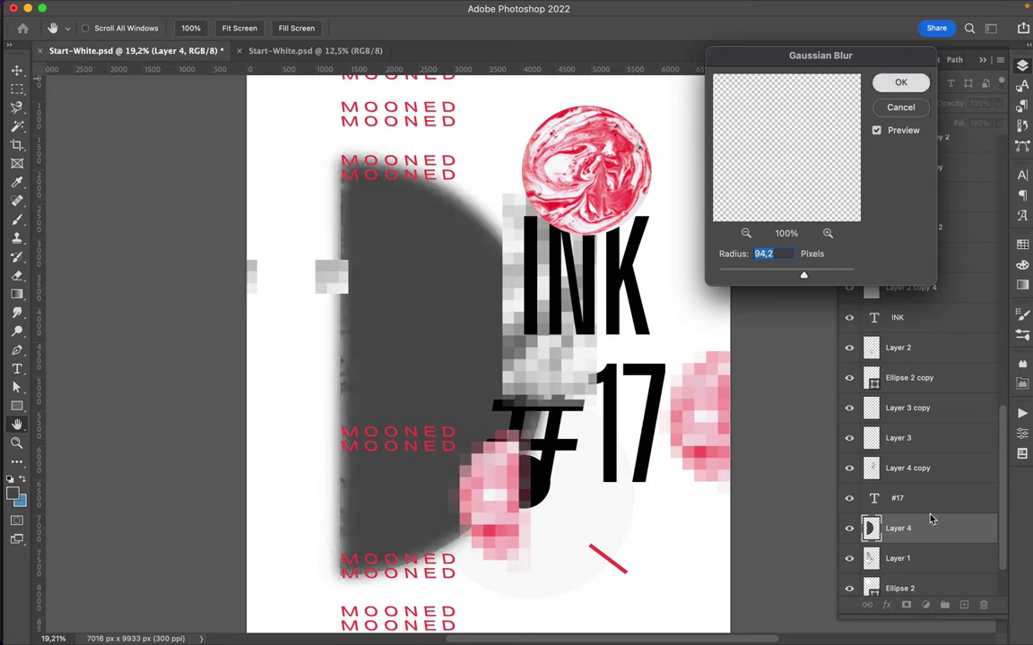
{"action": "key", "text": "Return"}
{"action": "left_click_drag", "start_coordinate": [928, 528], "coordinate": [926, 570]}
- Duplicate Layer 1 with Layer 4, scaling the copy to 27% and rotating it -45°
{"action": "scroll", "coordinate": [403, 339], "scroll_direction": "down", "scroll_amount": 3}
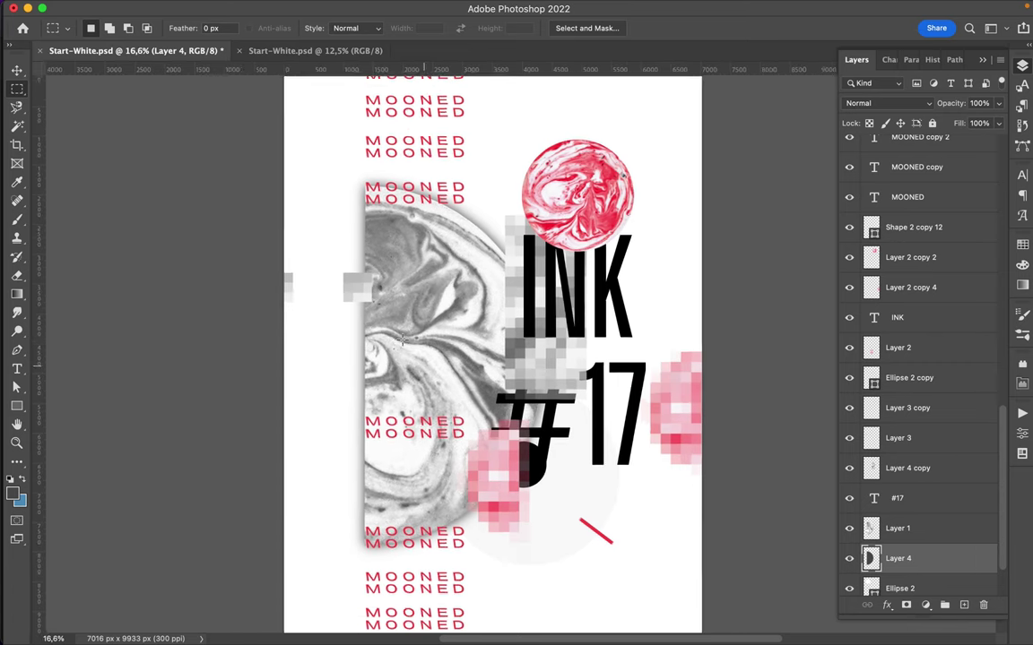
{"action": "key", "text": "v"}
{"action": "left_click", "coordinate": [412, 314], "text": "shift"}
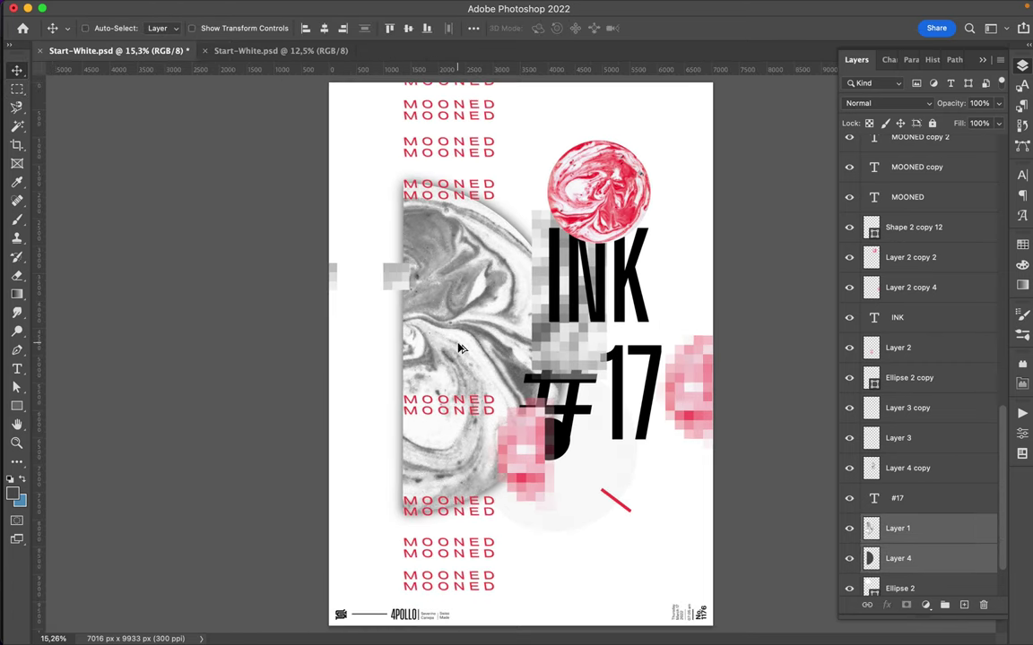
{"action": "left_click_drag", "start_coordinate": [414, 287], "coordinate": [462, 321]}
{"action": "key", "text": "ctrl+t"}
{"action": "mouse_move", "coordinate": [529, 444]}
{"action": "left_mouse_down"}
{"action": "mouse_move", "coordinate": [439, 224]}
{"action": "mouse_move", "coordinate": [387, 142]}
{"action": "mouse_move", "coordinate": [355, 185]}
{"action": "mouse_move", "coordinate": [383, 198]}
{"action": "left_mouse_up"}
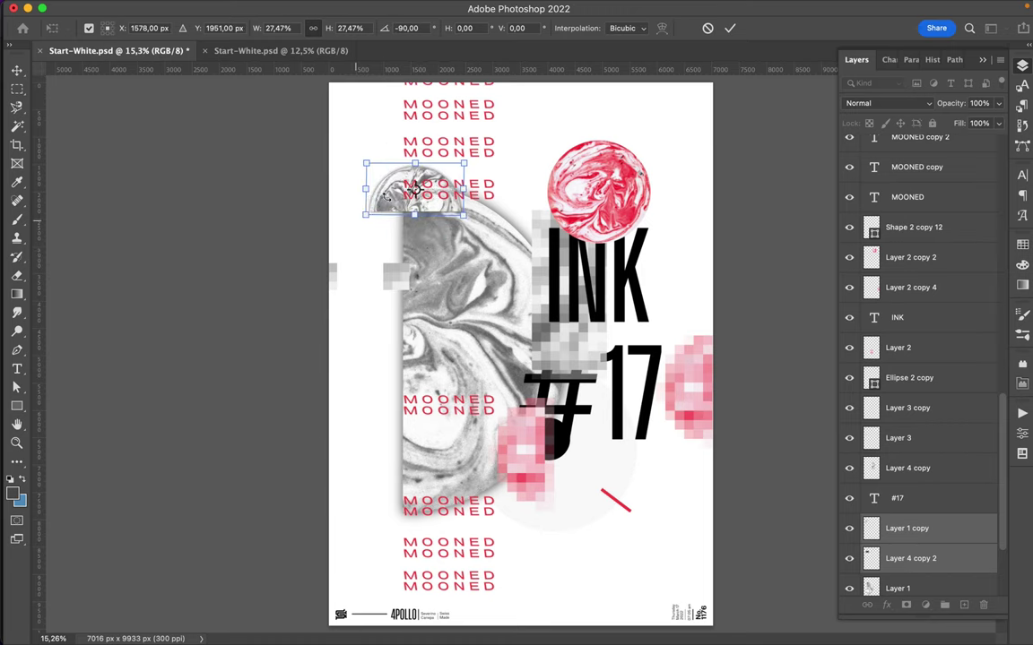
{"action": "key", "text": "Return"}
- Add more small half-disc copies down the left edge, reaching Layer 1 copy 5
{"action": "mouse_move", "coordinate": [390, 206]}
{"action": "left_mouse_down"}
{"action": "mouse_move", "coordinate": [408, 464]}
{"action": "mouse_move", "coordinate": [408, 363]}
{"action": "left_mouse_up"}
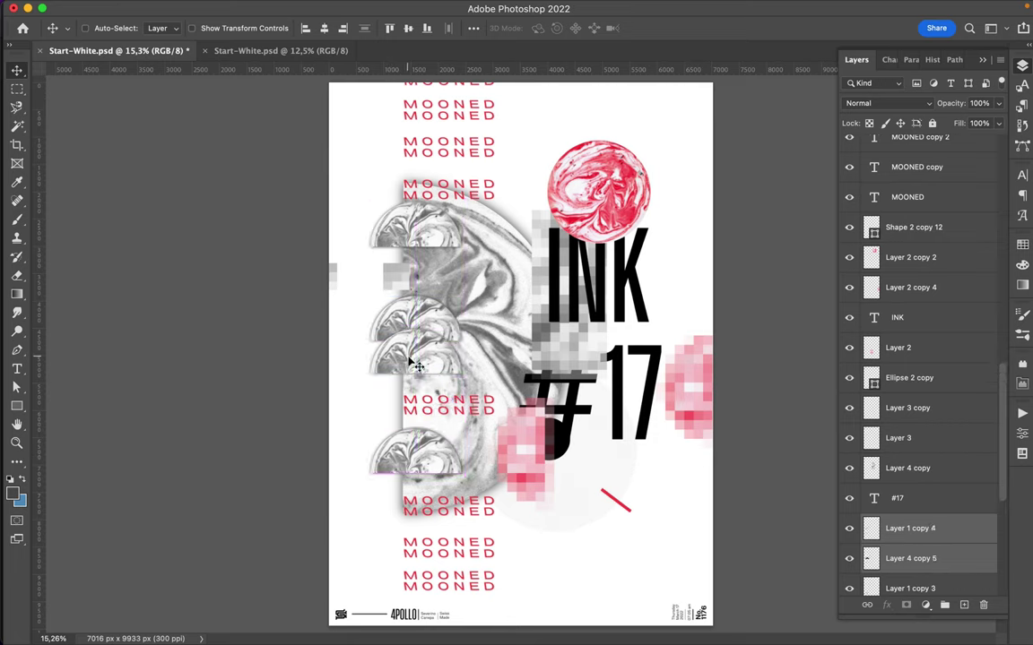
{"action": "left_click_drag", "start_coordinate": [414, 365], "coordinate": [412, 363]}
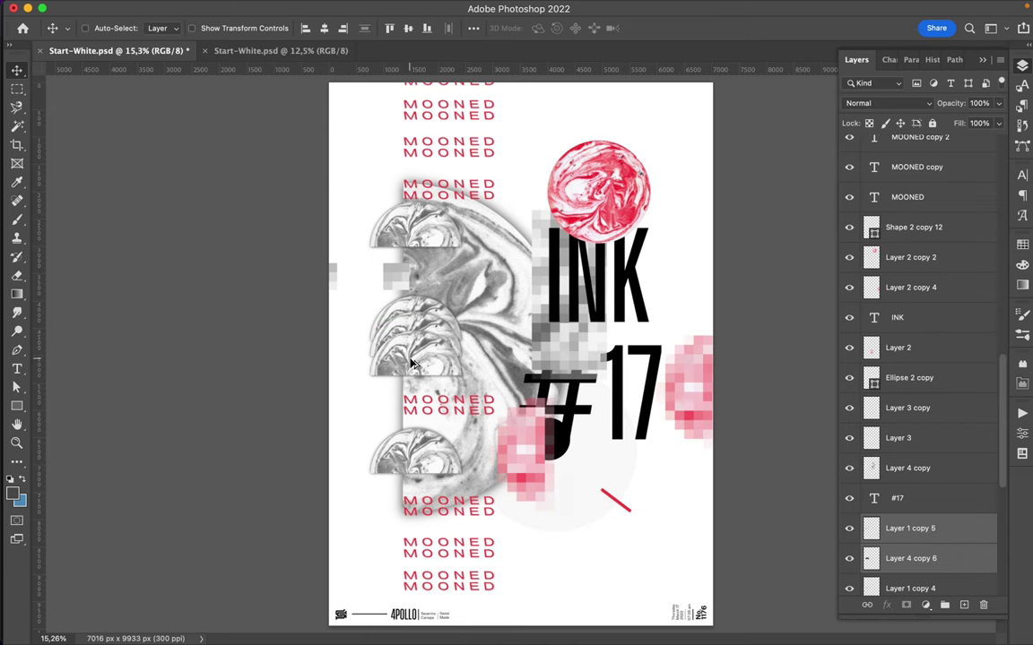
{"action": "scroll", "coordinate": [566, 377], "scroll_direction": "down", "scroll_amount": 2}
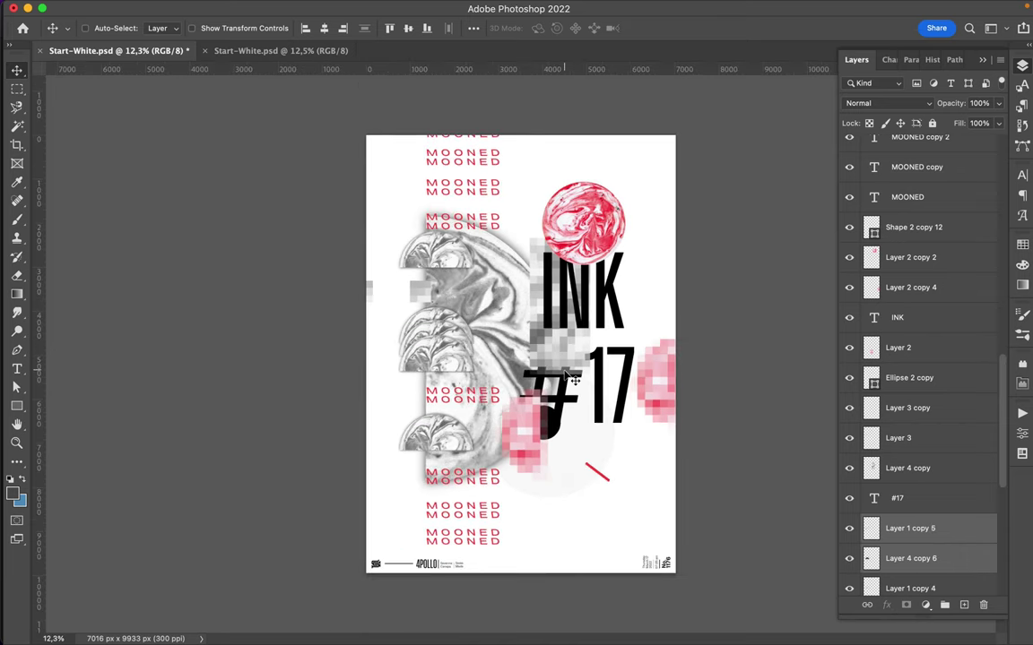
- Nudge INK and #17 together and add copies of the black dot beside INK
{"action": "left_click", "coordinate": [587, 385], "text": "super"}
{"action": "left_click", "coordinate": [547, 305], "text": "shift+super"}
{"action": "left_click_drag", "start_coordinate": [548, 285], "coordinate": [612, 316]}
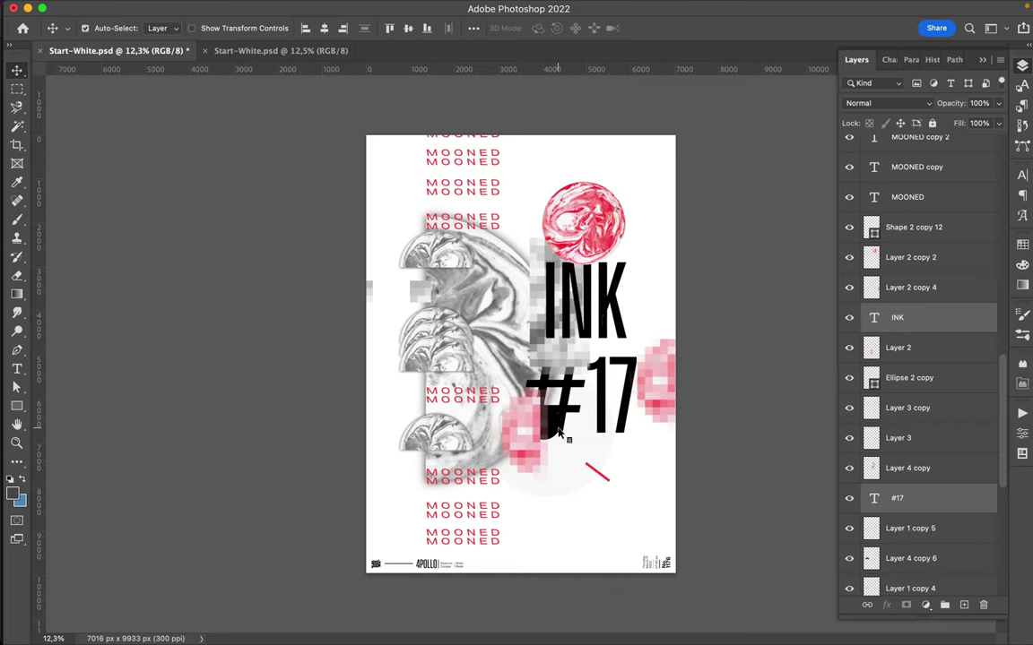
{"action": "left_click", "coordinate": [561, 431], "text": "super"}
{"action": "left_click_drag", "start_coordinate": [561, 434], "coordinate": [519, 480]}
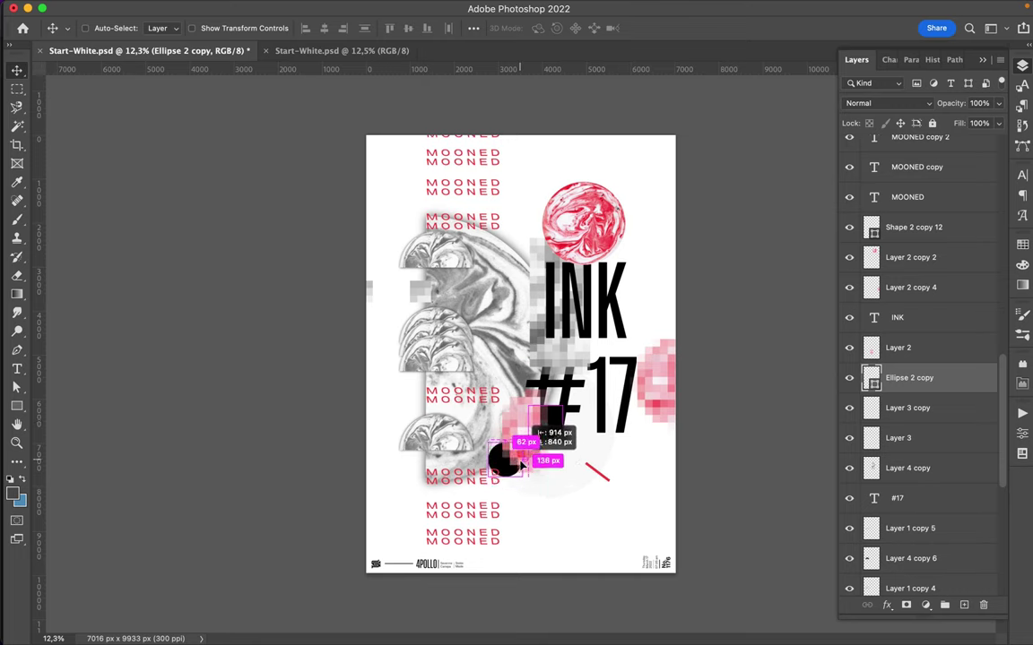
{"action": "left_click_drag", "start_coordinate": [520, 479], "coordinate": [525, 285]}
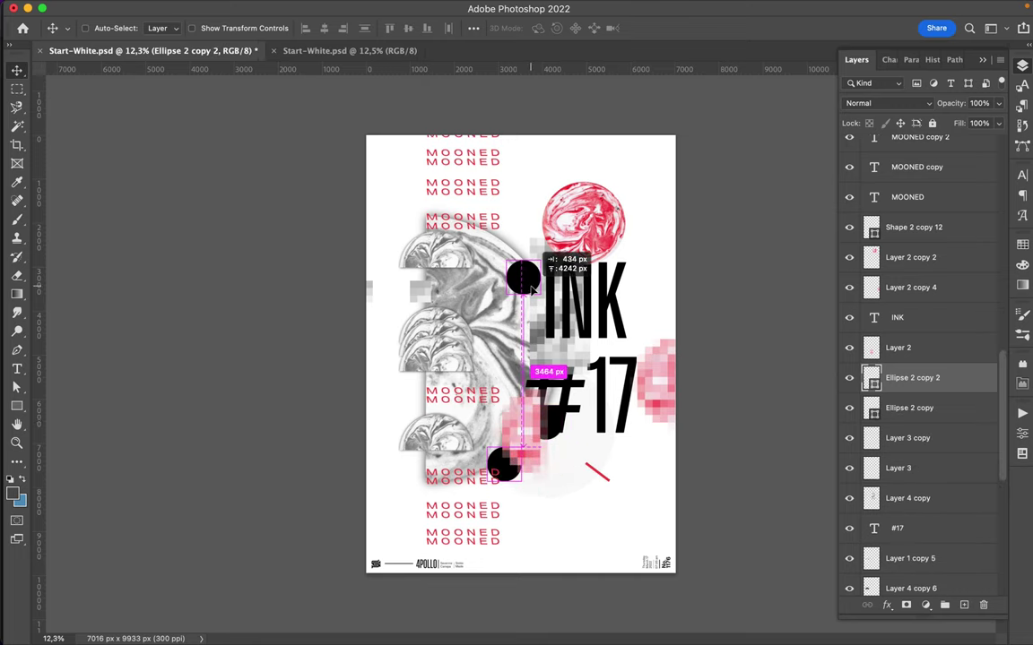
{"action": "left_click_drag", "start_coordinate": [910, 377], "coordinate": [918, 484]}
{"action": "scroll", "coordinate": [919, 484], "scroll_direction": "down", "scroll_amount": 3}
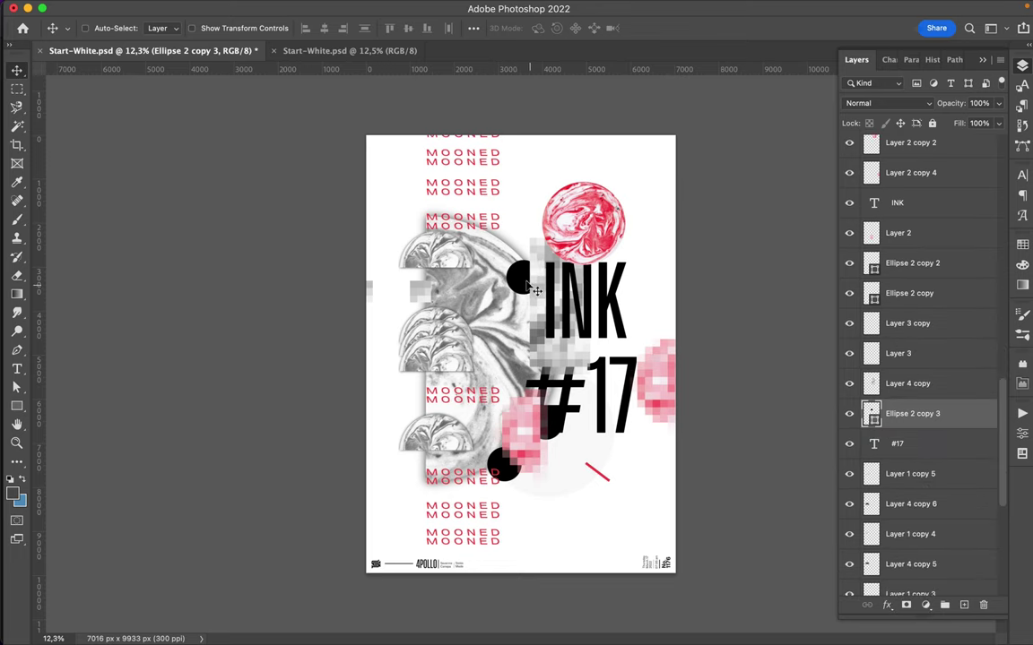
{"action": "left_click_drag", "start_coordinate": [521, 283], "coordinate": [531, 306]}
{"action": "left_click_drag", "start_coordinate": [529, 255], "coordinate": [536, 179]}
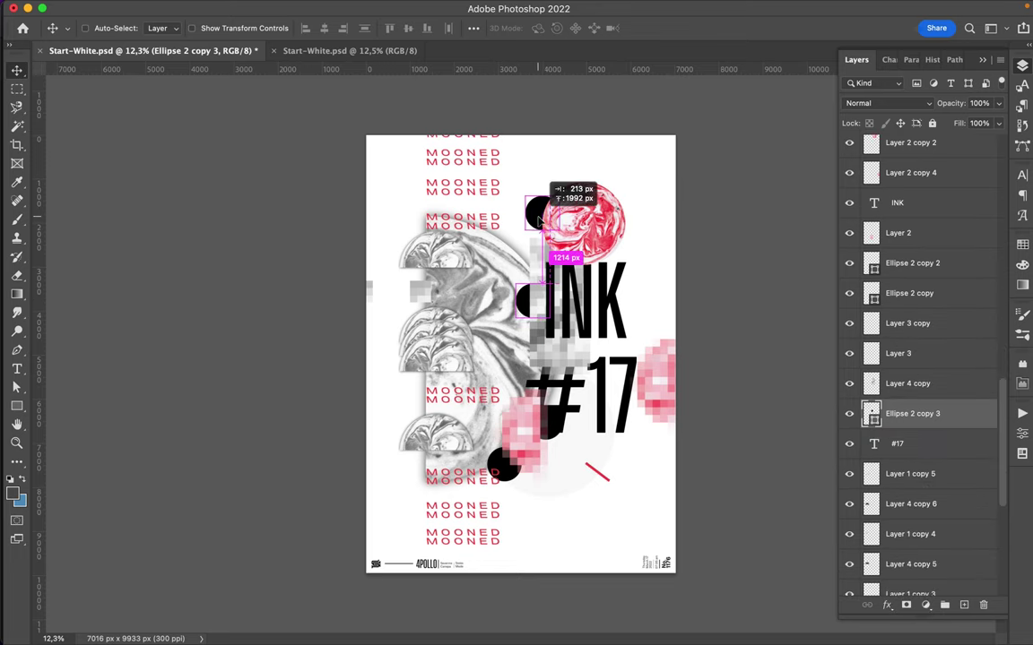
- Add pale Ellipse 1 copies enlarged to 212% and a black dot on the marble stack
{"action": "left_click", "coordinate": [570, 480], "text": "super"}
{"action": "left_click_drag", "start_coordinate": [570, 479], "coordinate": [610, 233], "text": "alt"}
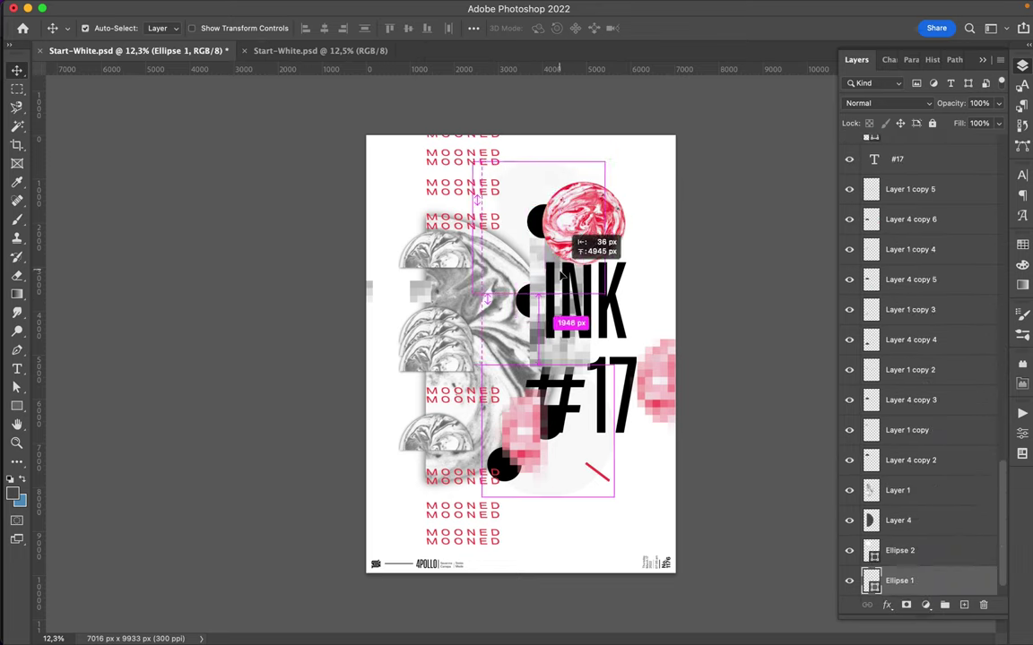
{"action": "key", "text": "super+t"}
{"action": "mouse_move", "coordinate": [681, 233]}
{"action": "left_mouse_down"}
{"action": "mouse_move", "coordinate": [774, 272]}
{"action": "mouse_move", "coordinate": [664, 283]}
{"action": "mouse_move", "coordinate": [652, 246]}
{"action": "left_mouse_up"}
{"action": "key", "text": "Return"}
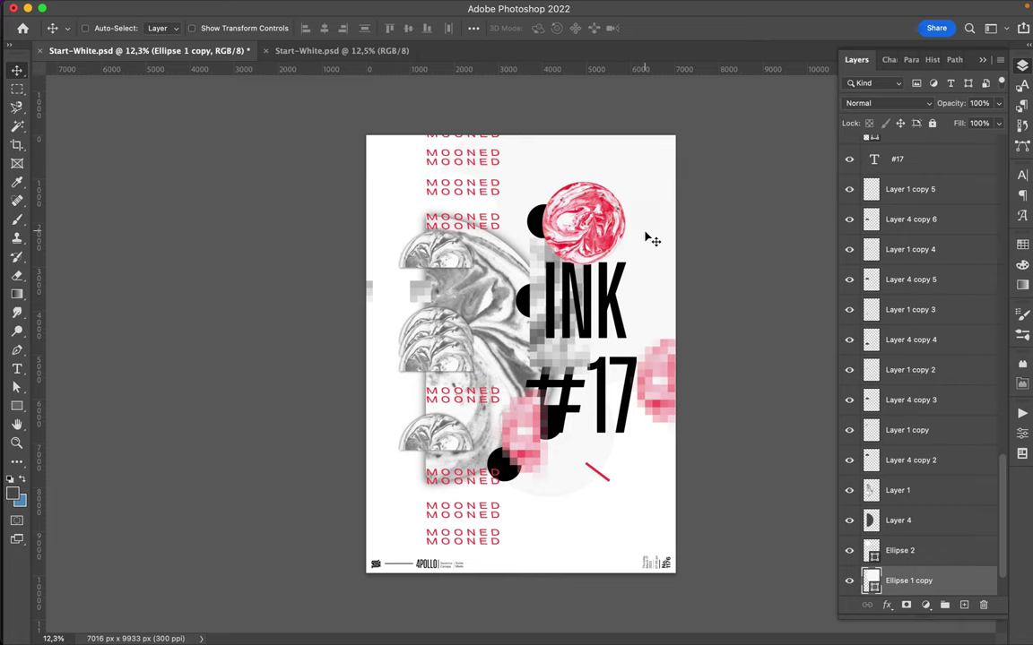
{"action": "left_click_drag", "start_coordinate": [650, 239], "coordinate": [392, 392], "text": "alt"}
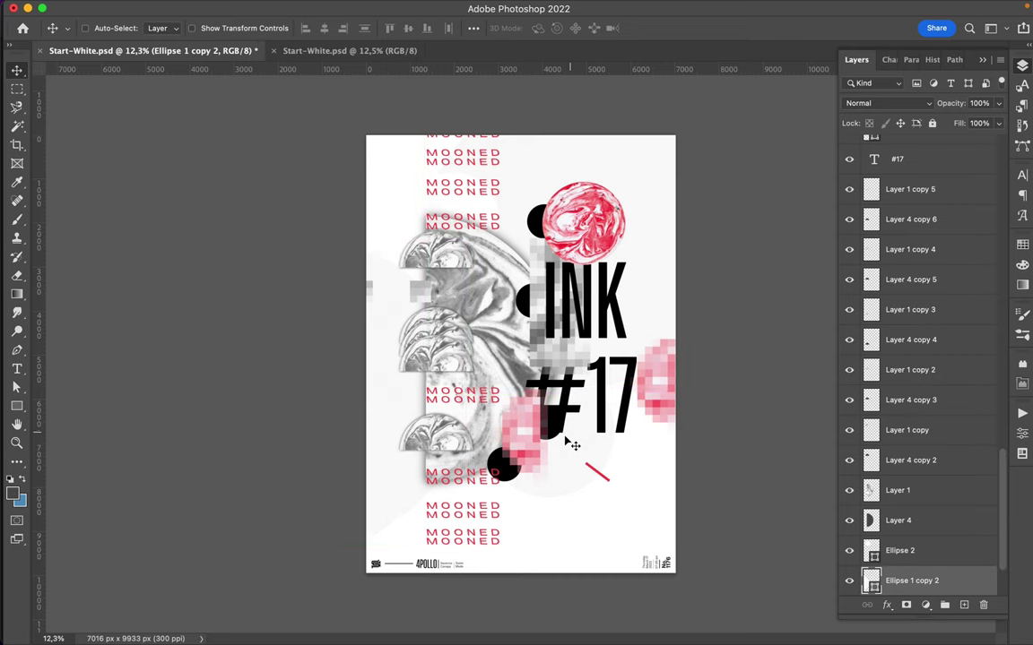
{"action": "left_click_drag", "start_coordinate": [576, 428], "coordinate": [476, 319]}
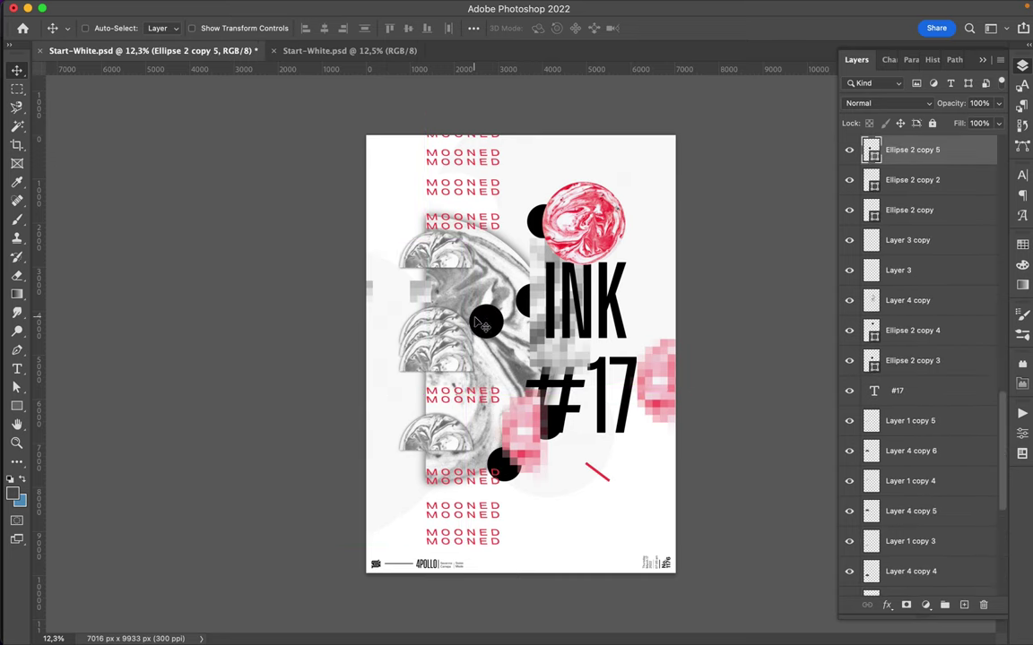
- Make the duplicated Ellipse 2 copy 5 dot white and move it beneath the marble half-discs
{"action": "key", "text": "a"}
{"action": "left_click", "coordinate": [216, 33]}
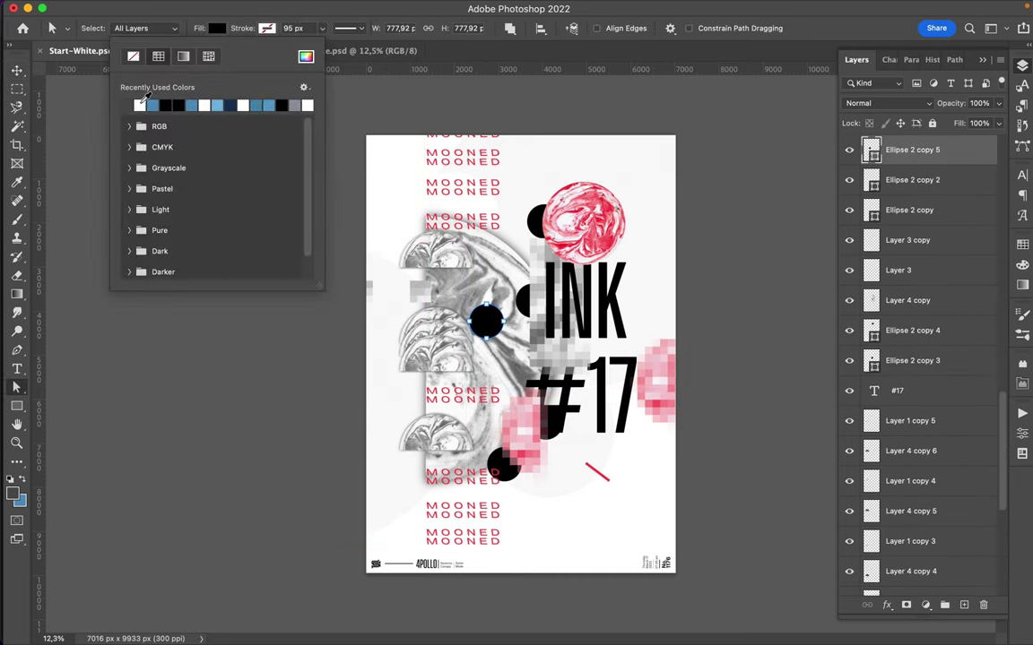
{"action": "left_click", "coordinate": [125, 106]}
{"action": "key", "text": "v"}
{"action": "left_click_drag", "start_coordinate": [485, 320], "coordinate": [467, 296]}
{"action": "left_click_drag", "start_coordinate": [897, 150], "coordinate": [915, 529]}
{"action": "scroll", "coordinate": [918, 480], "scroll_direction": "down", "scroll_amount": 3}
{"action": "left_click_drag", "start_coordinate": [915, 364], "coordinate": [914, 537]}
- Place a white dot copy beside #17 and copy a gray pixel block to the right edge
{"action": "left_click_drag", "start_coordinate": [516, 363], "coordinate": [542, 386]}
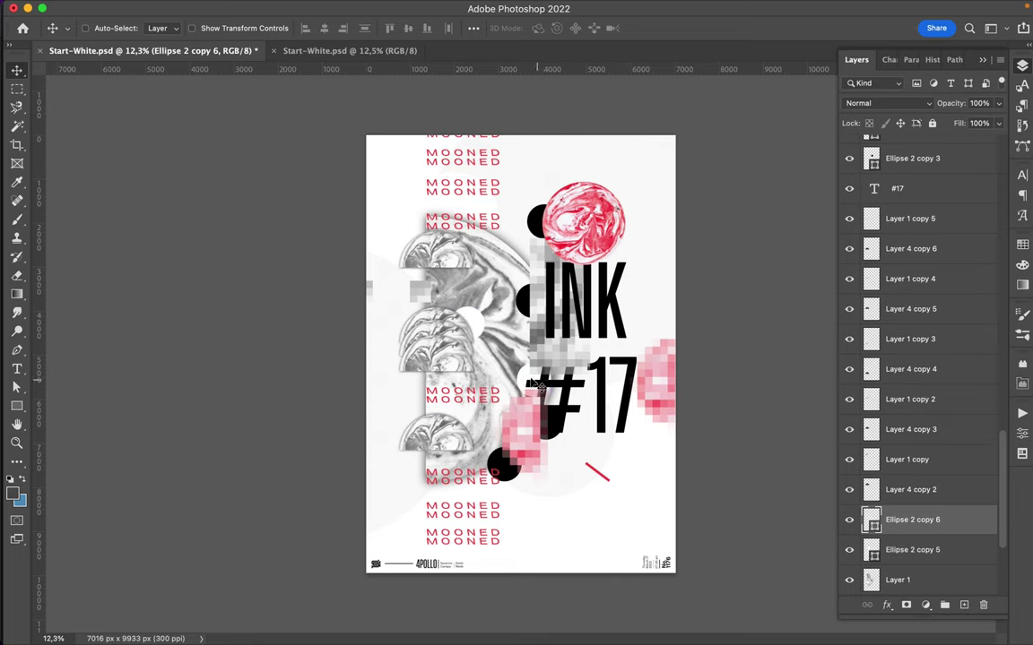
{"action": "mouse_move", "coordinate": [542, 385]}
{"action": "left_mouse_down"}
{"action": "mouse_move", "coordinate": [358, 393]}
{"action": "mouse_move", "coordinate": [396, 311]}
{"action": "mouse_move", "coordinate": [681, 298]}
{"action": "left_mouse_up"}
{"action": "left_click", "coordinate": [372, 296], "text": "super"}
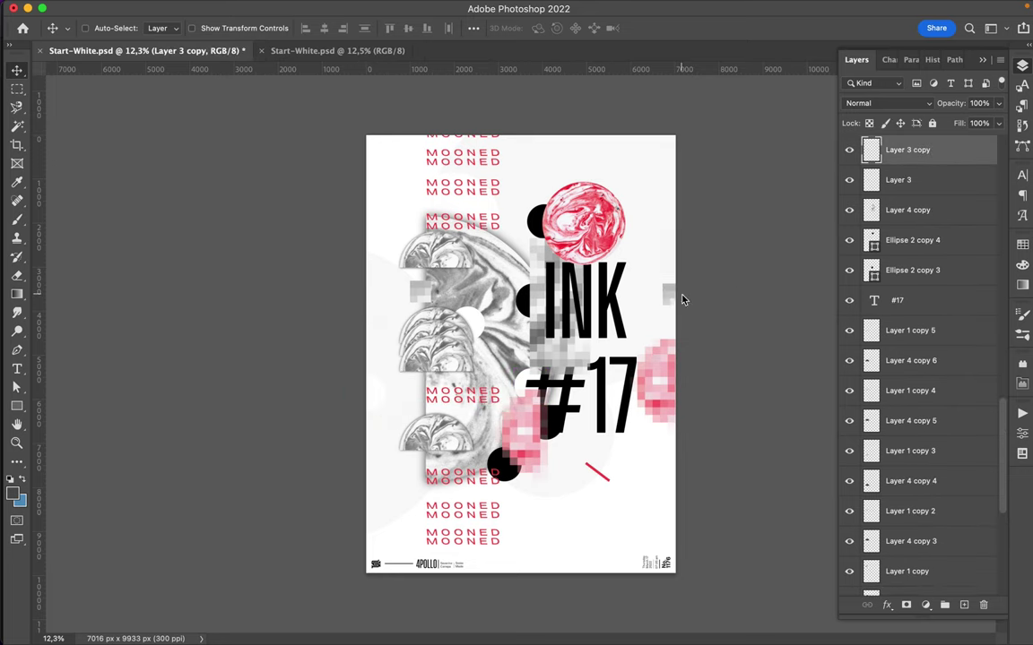
- Copy a gray pixel block toward the poster's bottom edge and save Start-White.psd
{"action": "mouse_move", "coordinate": [672, 301]}
{"action": "left_mouse_down"}
{"action": "mouse_move", "coordinate": [577, 492]}
{"action": "mouse_move", "coordinate": [580, 583]}
{"action": "left_mouse_up"}
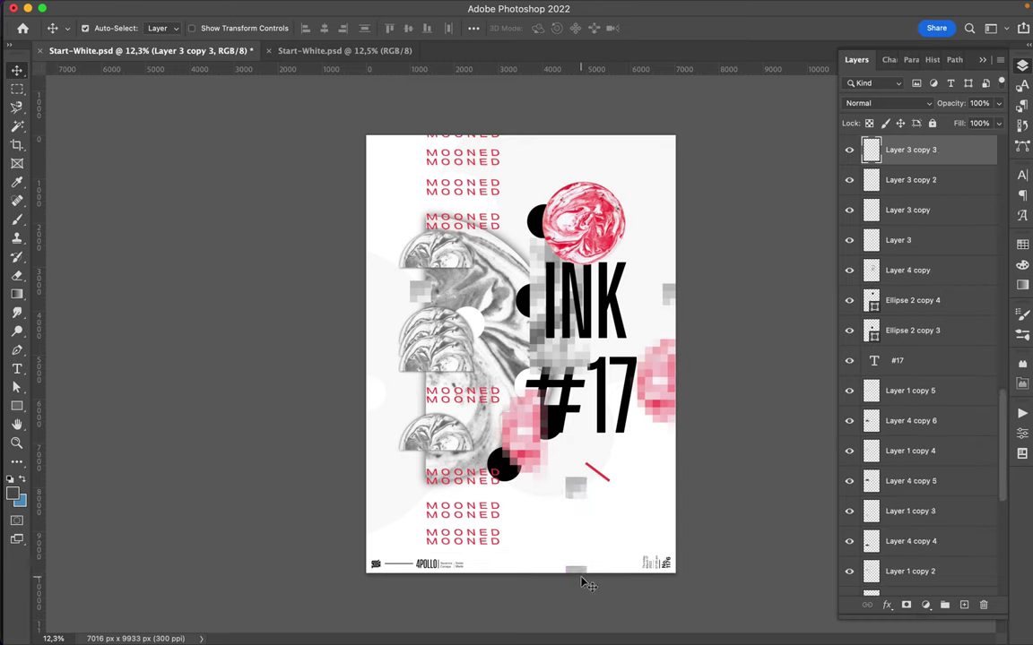
{"action": "key", "text": "cmd+s"}
{"action": "key", "text": "super+s"}
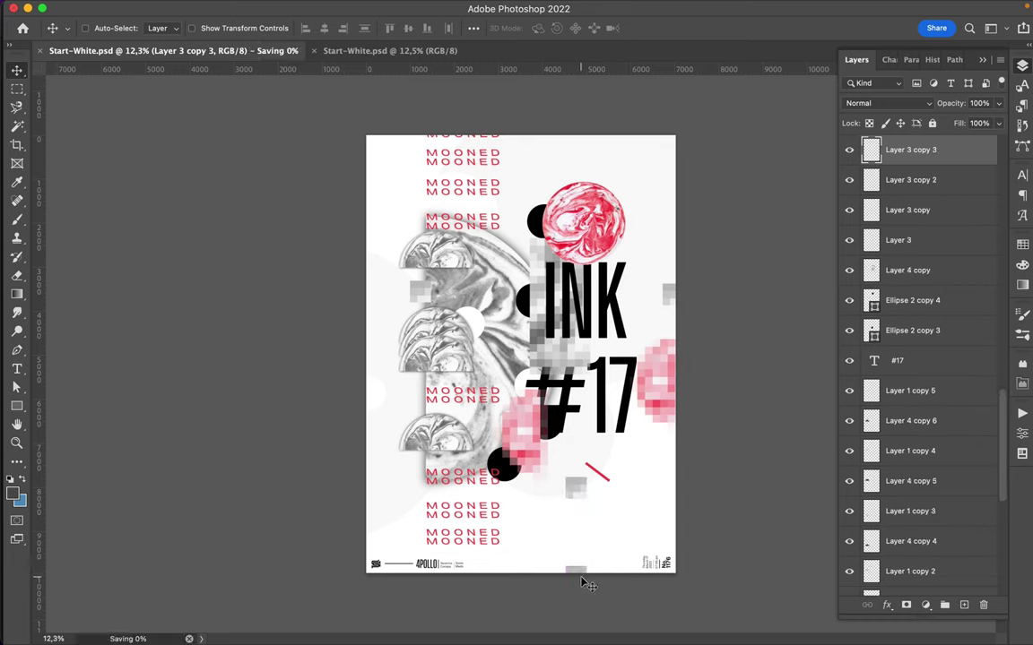
{"action": "left_click", "coordinate": [695, 8]}
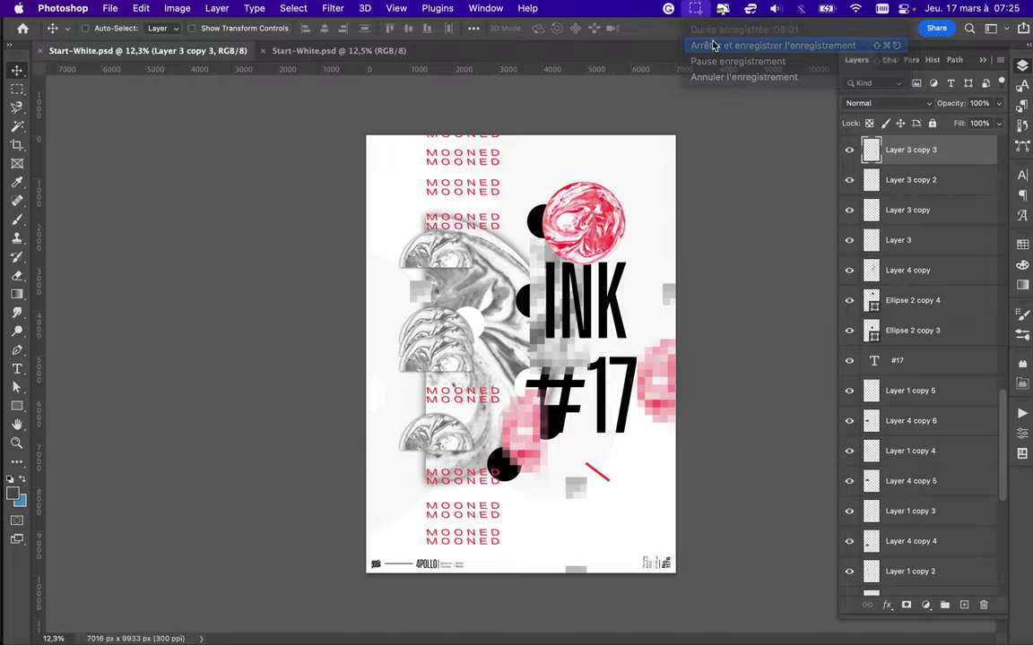